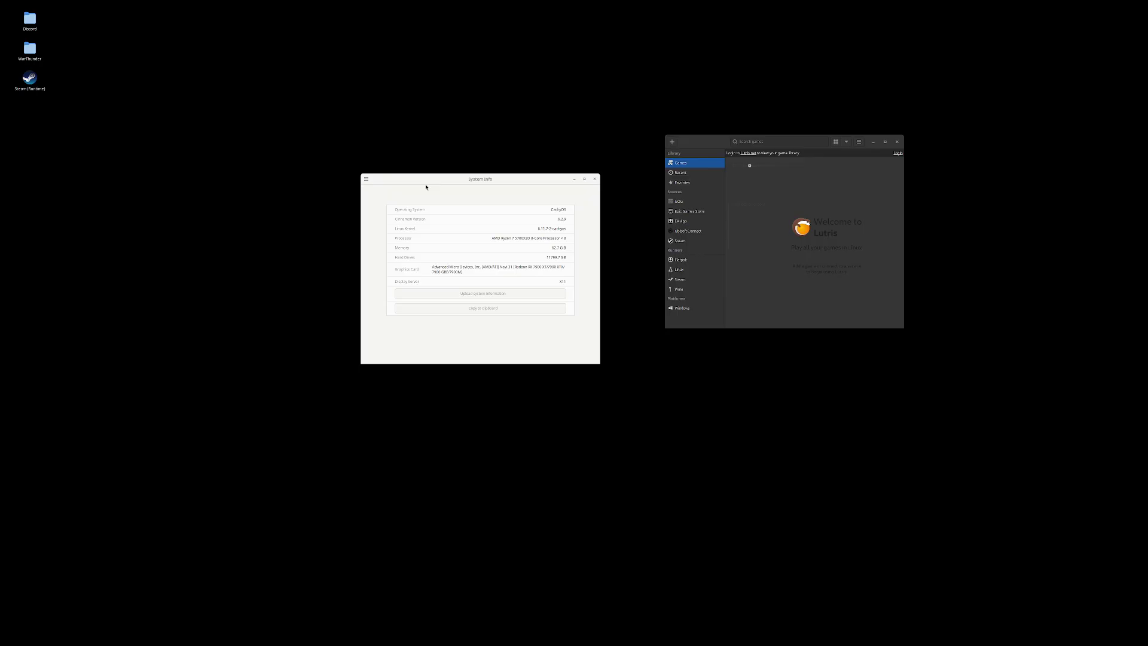
Close System Info and search Lutris.net for 'dcs' to reach the DCS World installers
left_click(594, 180)
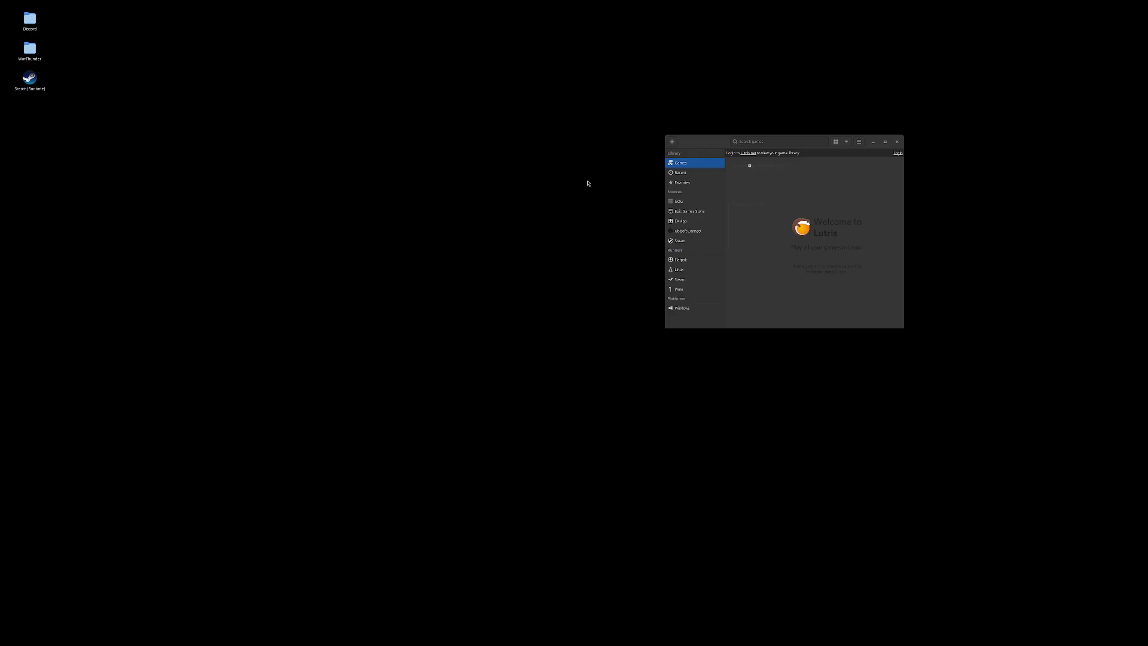
left_click(672, 140)
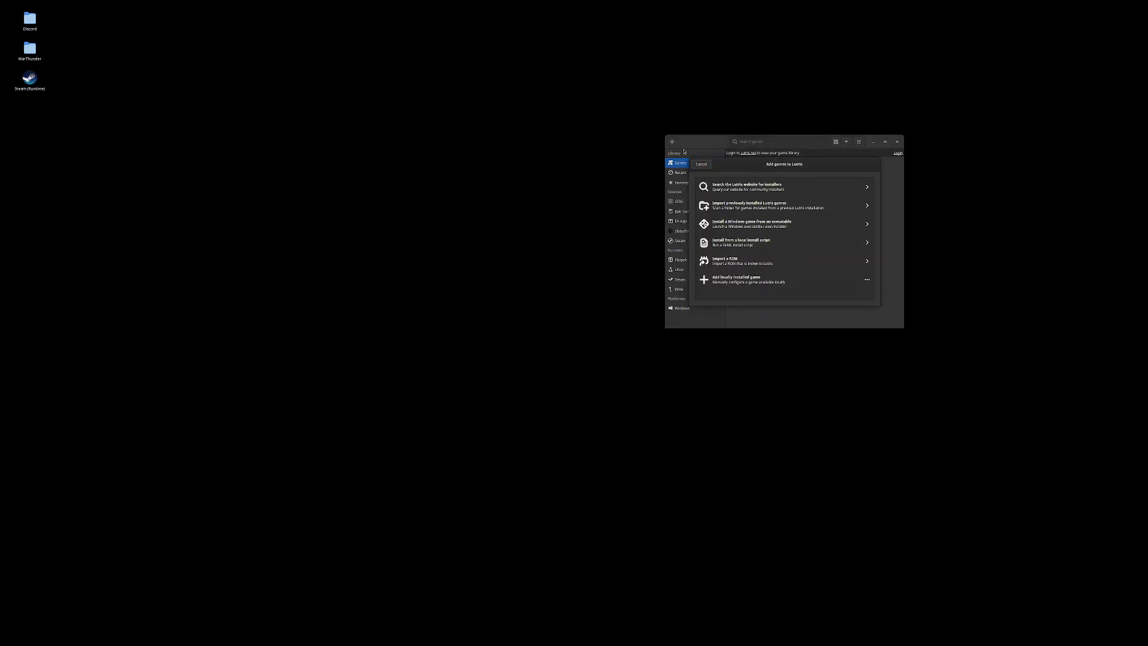
left_click(745, 186)
type("dcs")
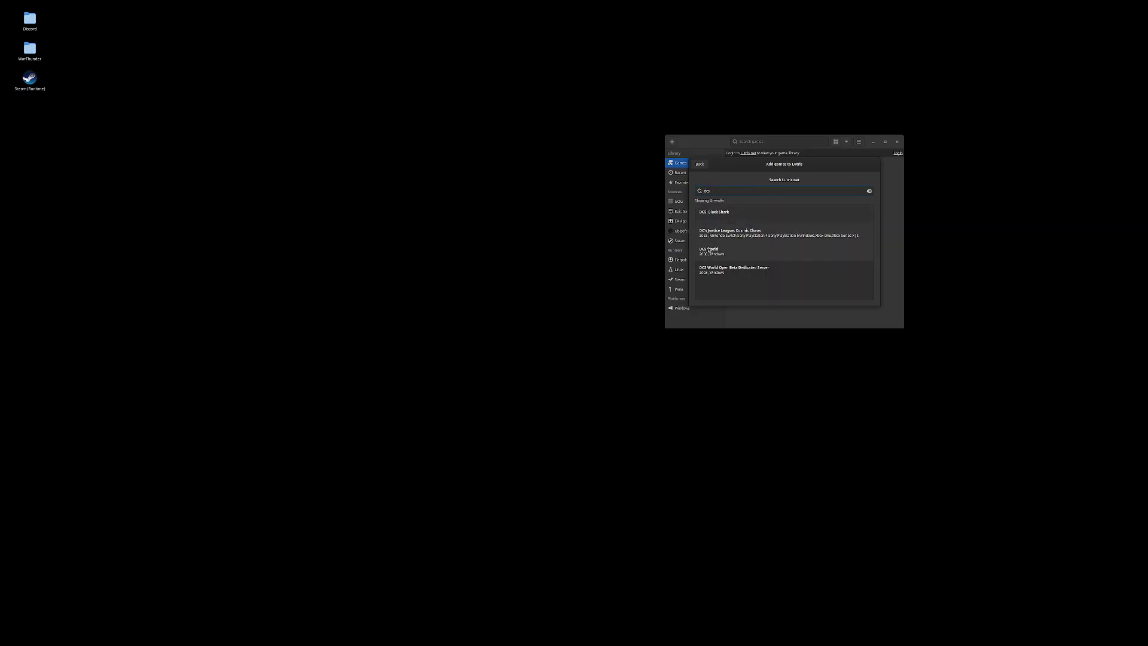
left_click(709, 251)
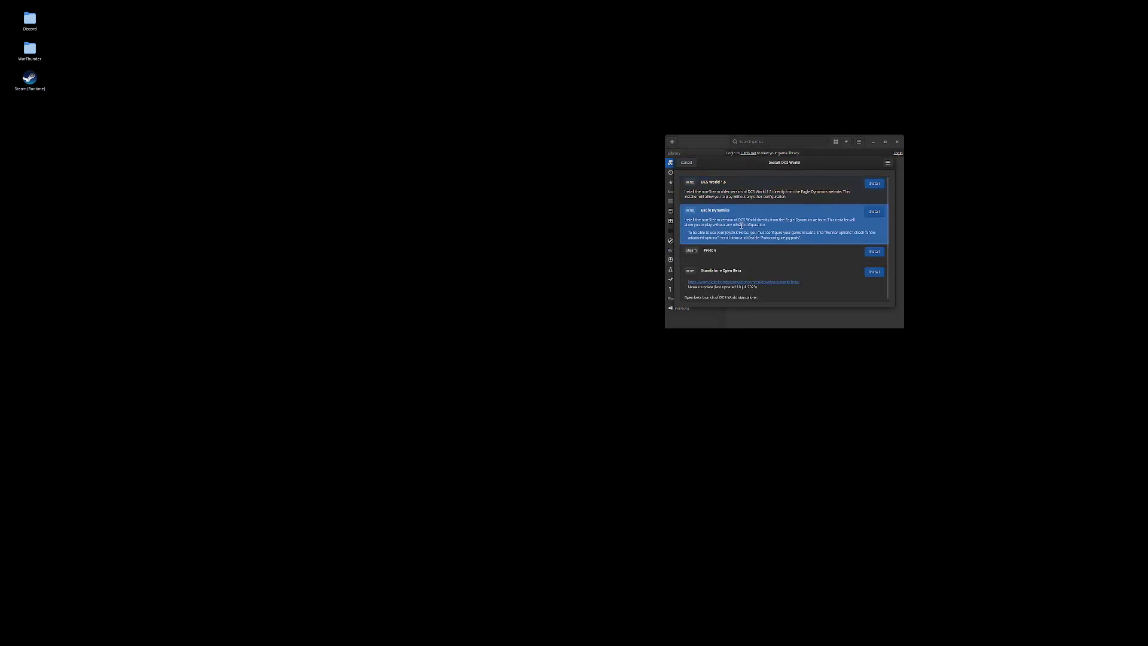
Pick the Eagle Dynamics installer and browse to /mnt/2tbgaming/Games for the install location
left_click(805, 231)
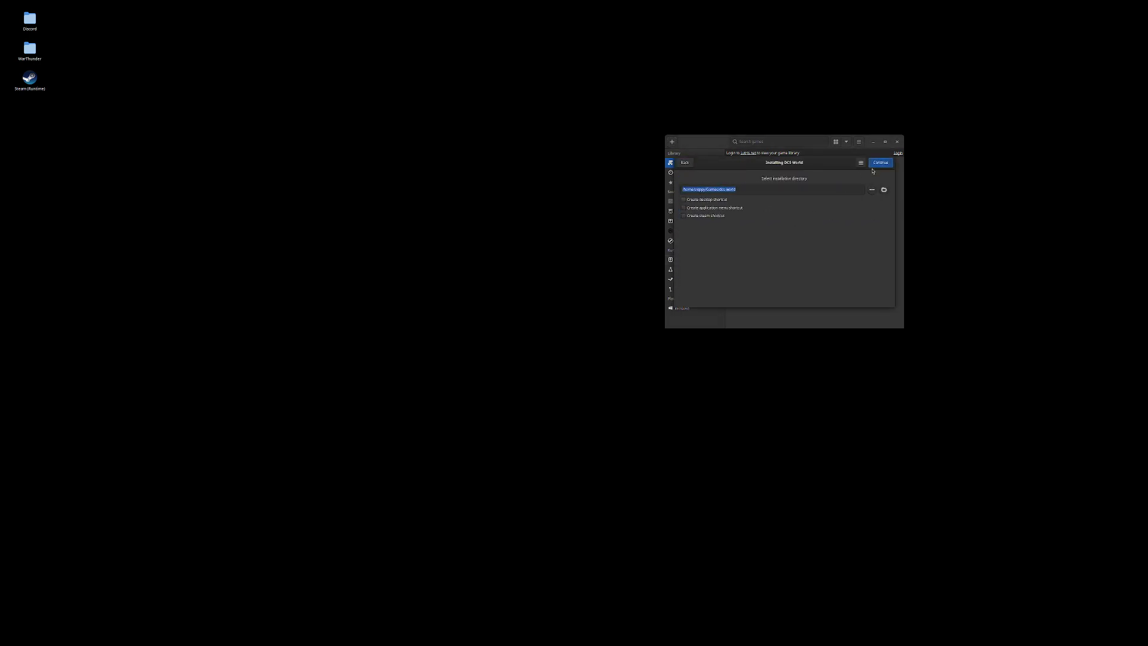
left_click(884, 189)
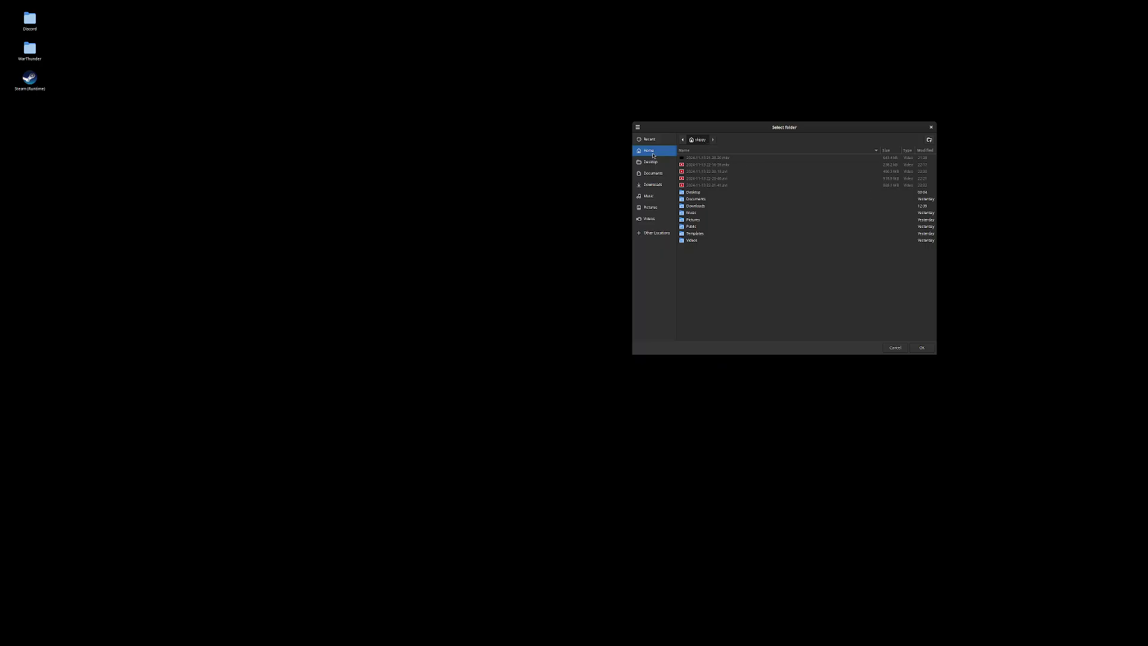
left_click(647, 234)
left_click(713, 165)
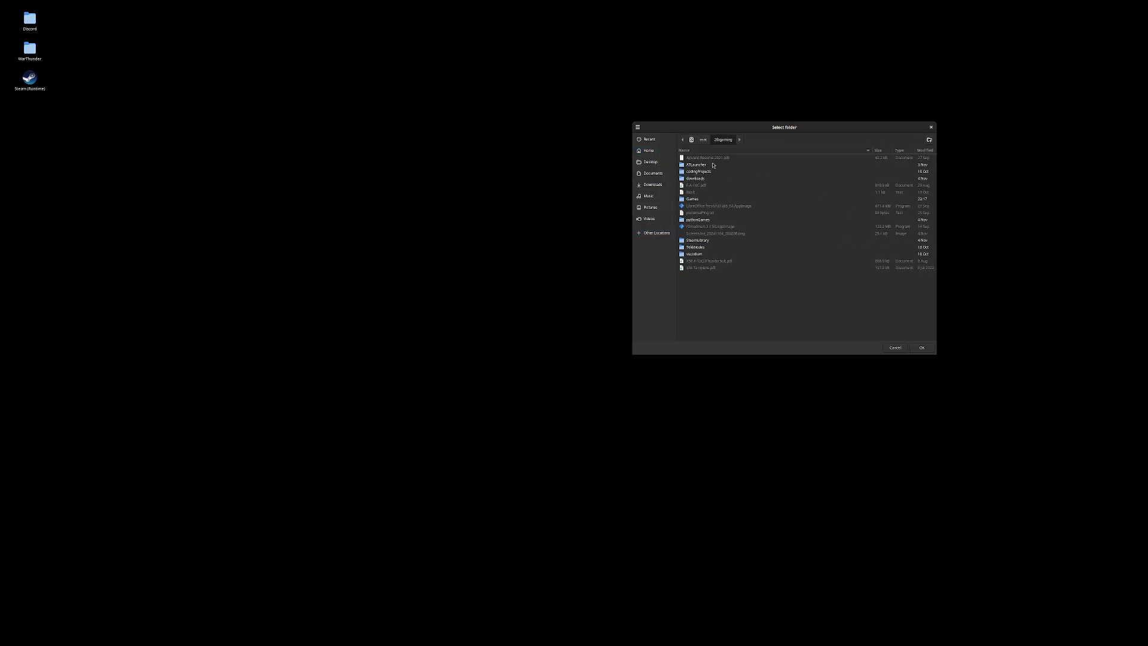
left_click(698, 199)
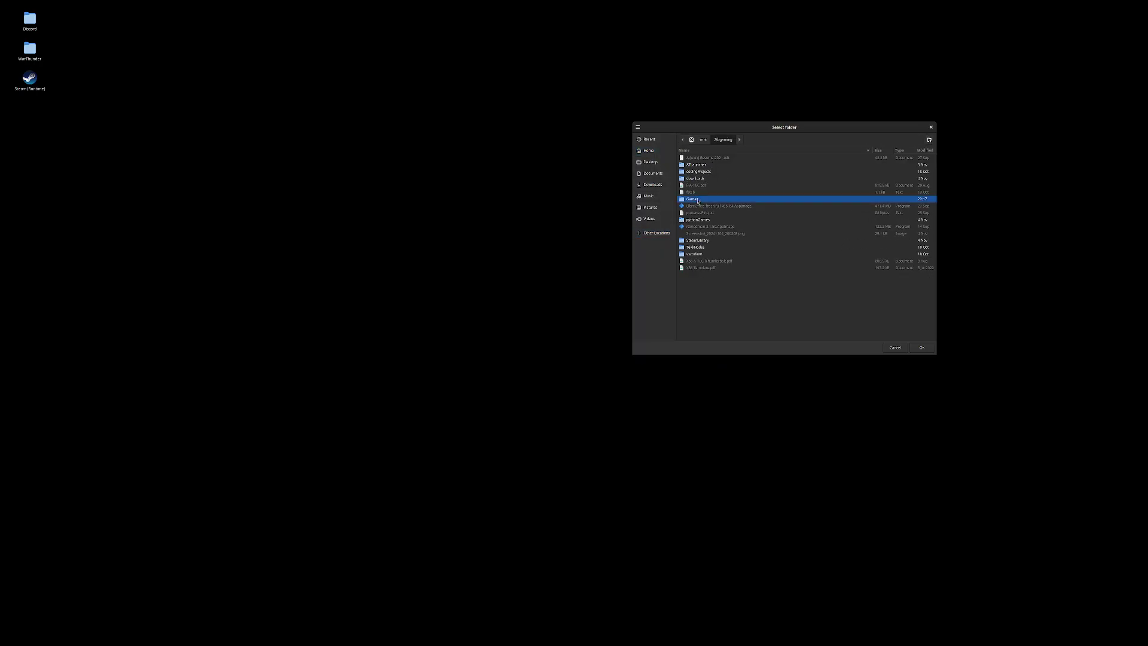
double_click(701, 199)
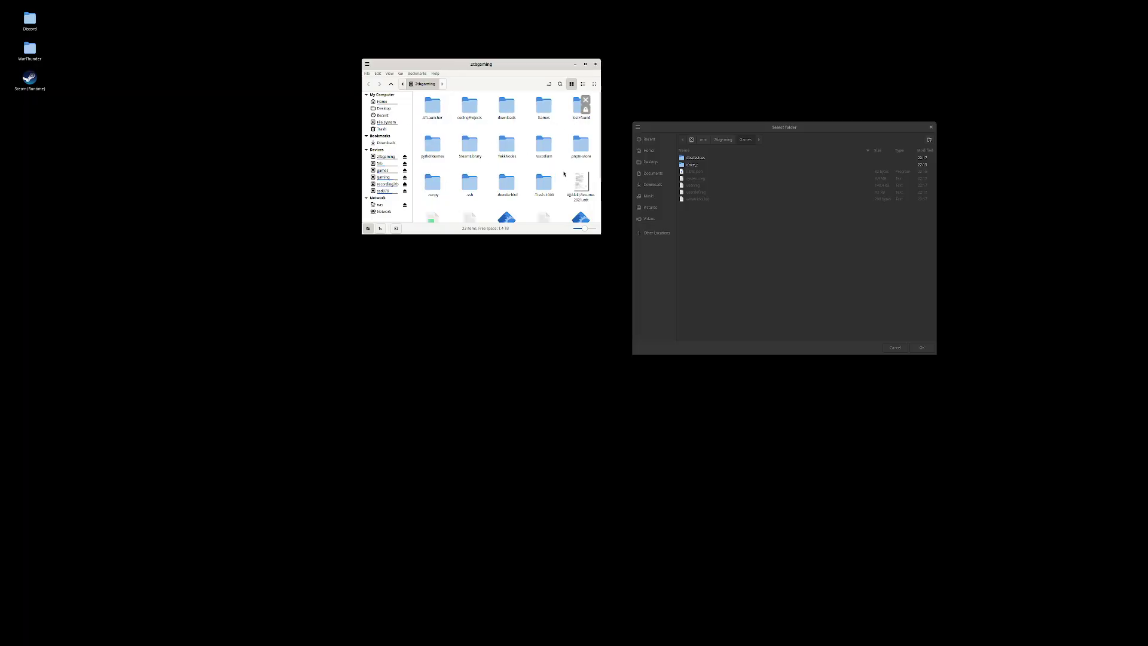
Delete all files in Games via Nemo and create a new dcs-world folder
double_click(547, 106)
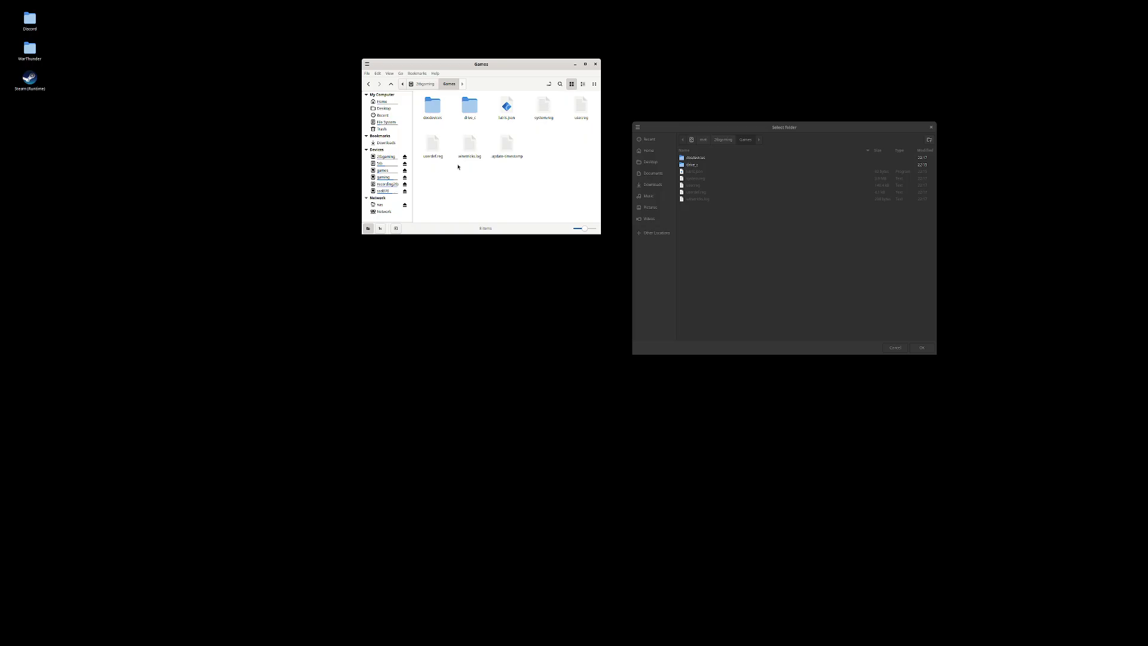
key("ctrl+a")
key("Delete")
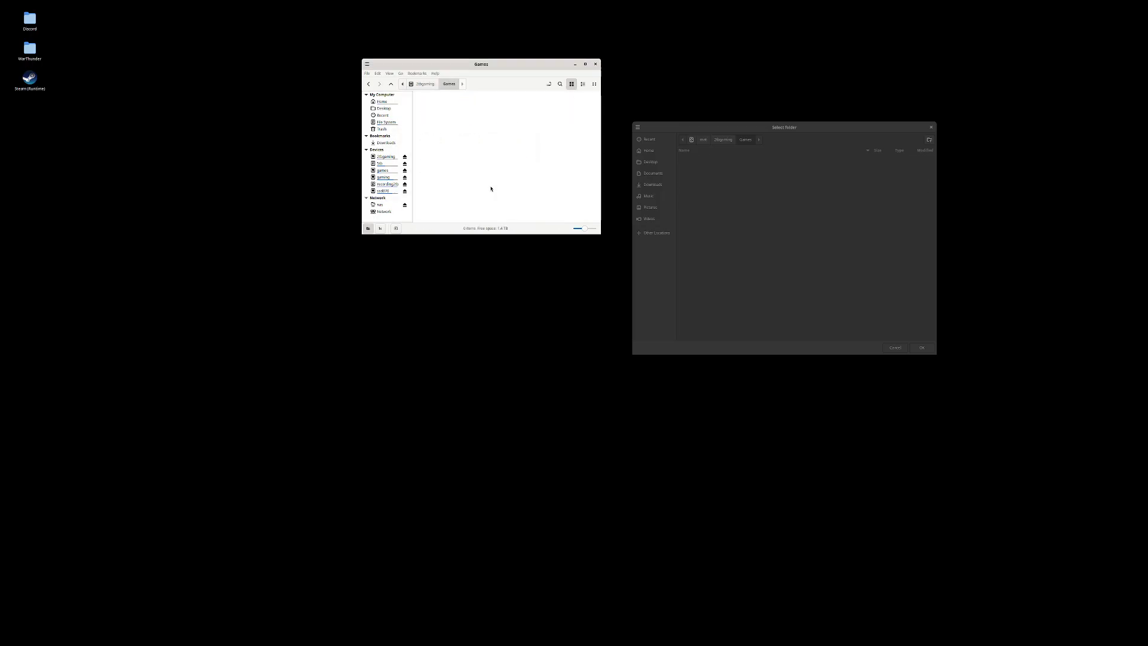
left_click(751, 254)
left_click(928, 141)
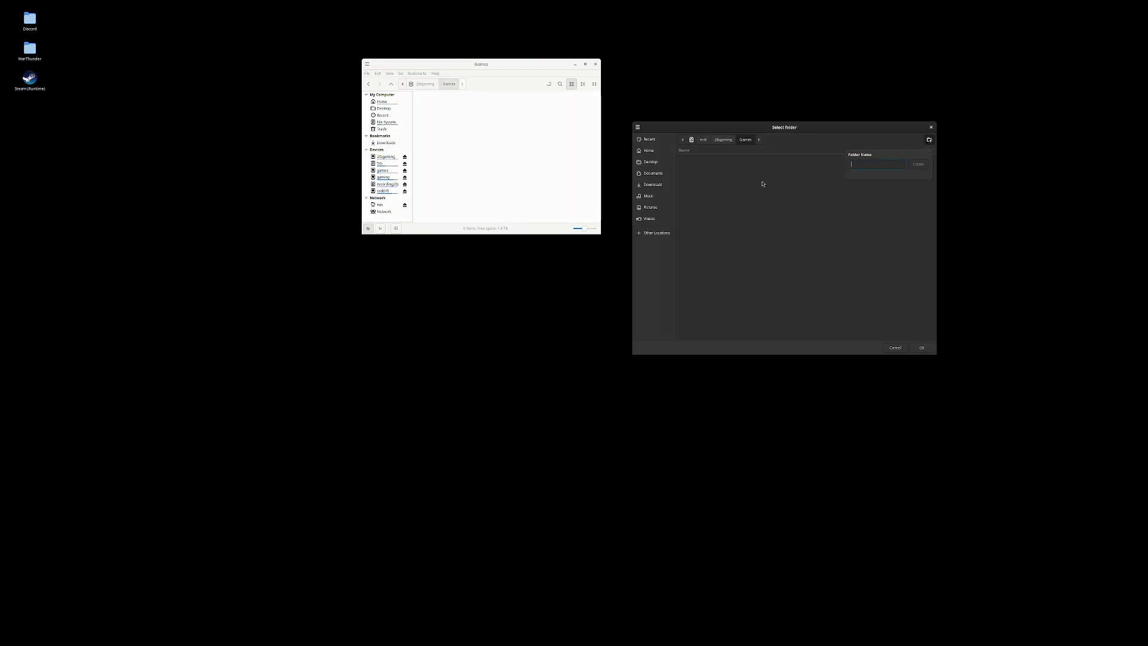
type("dcs")
type("d")
key("Return")
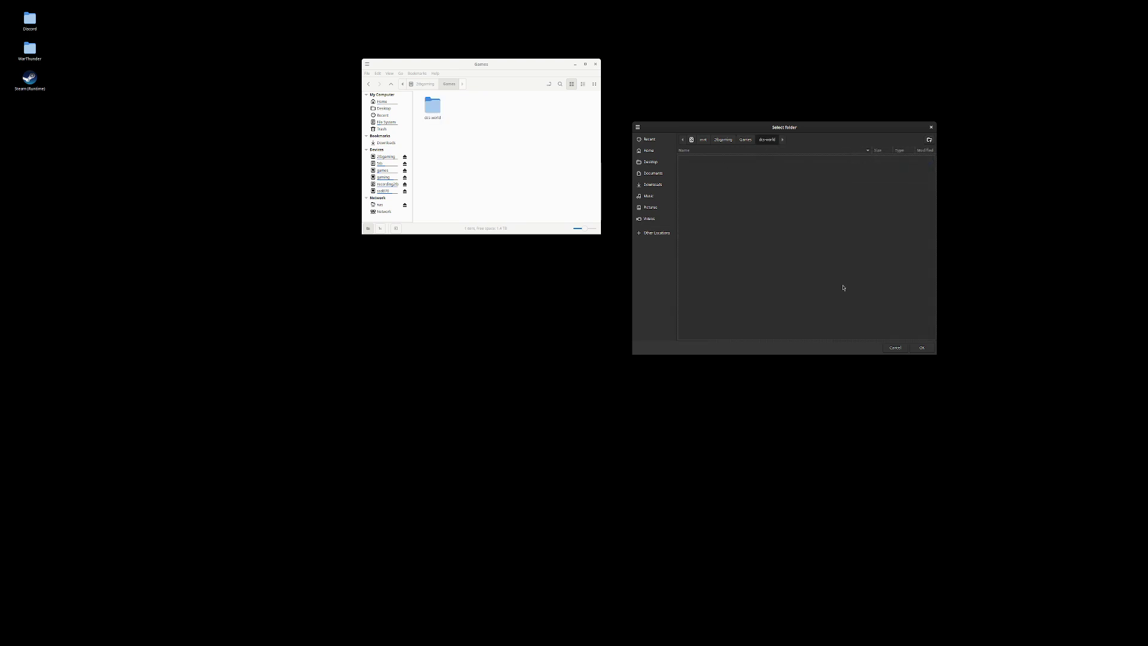
Confirm dcs-world as the install directory and start downloading and installing DCS World
left_click(921, 348)
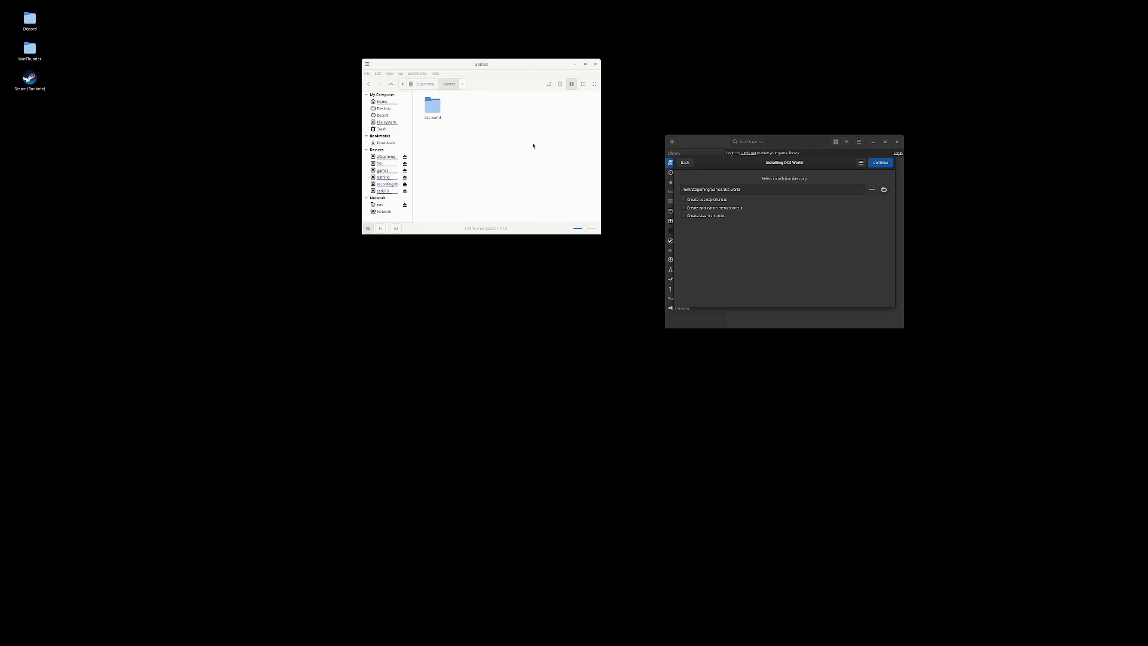
left_click_drag(706, 189, 758, 263)
left_click(877, 162)
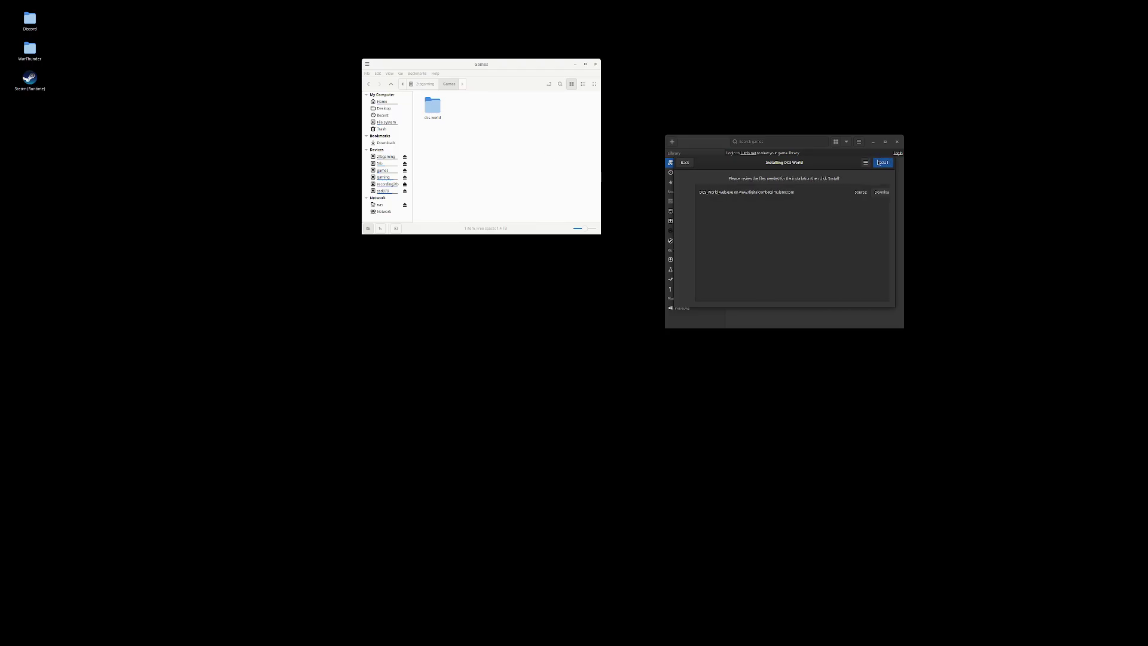
left_click(882, 164)
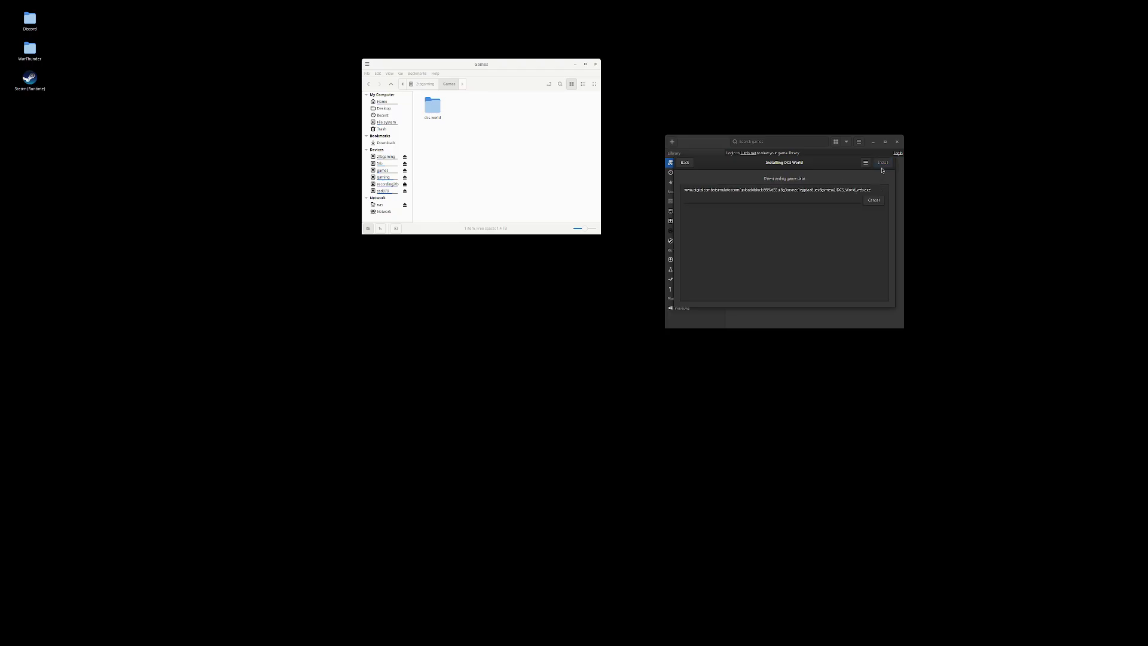
left_click_drag(491, 63, 463, 124)
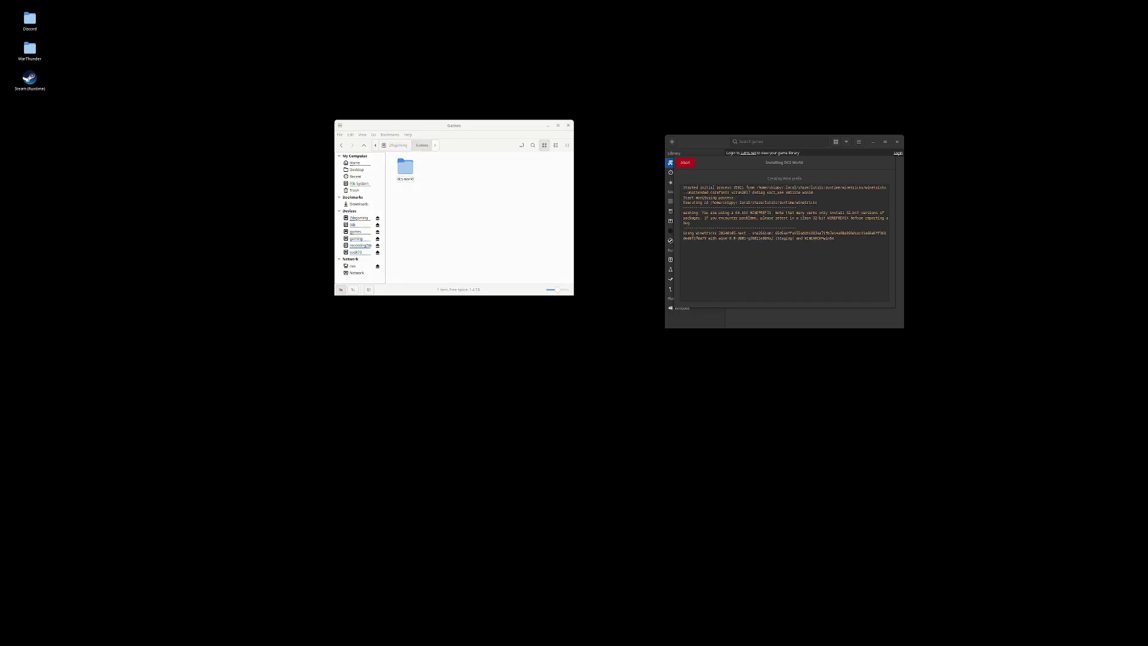
Find the starcitizen-lug/lug-helper repo and download the v3.4 Source code (zip)
left_click(27, 135)
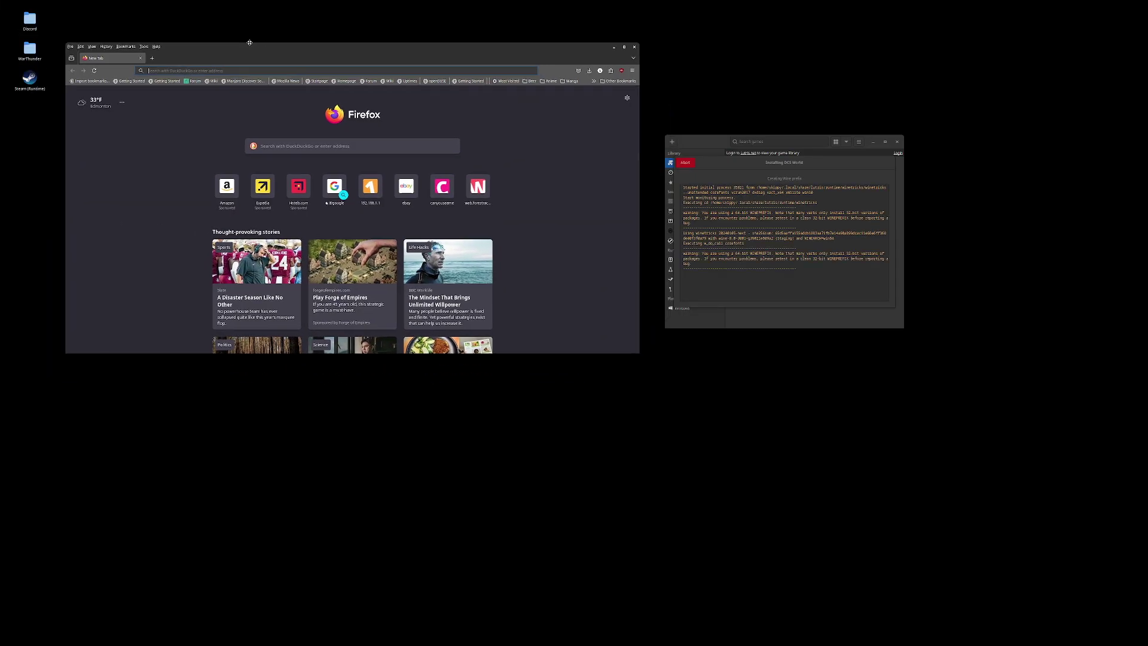
left_click(241, 66)
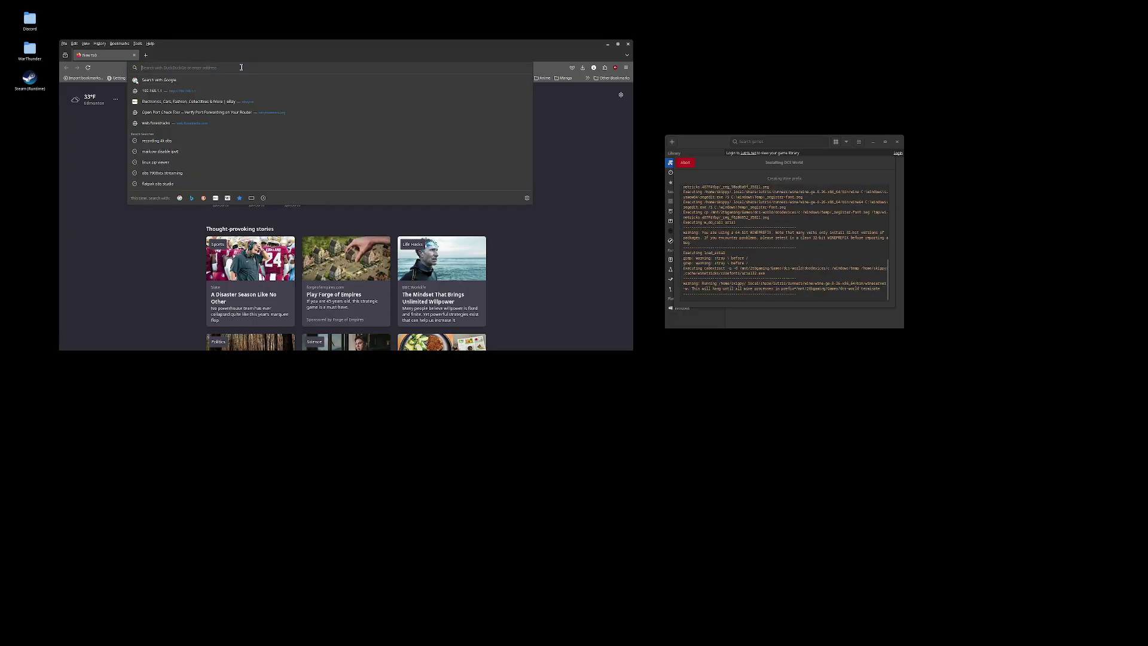
type("lu")
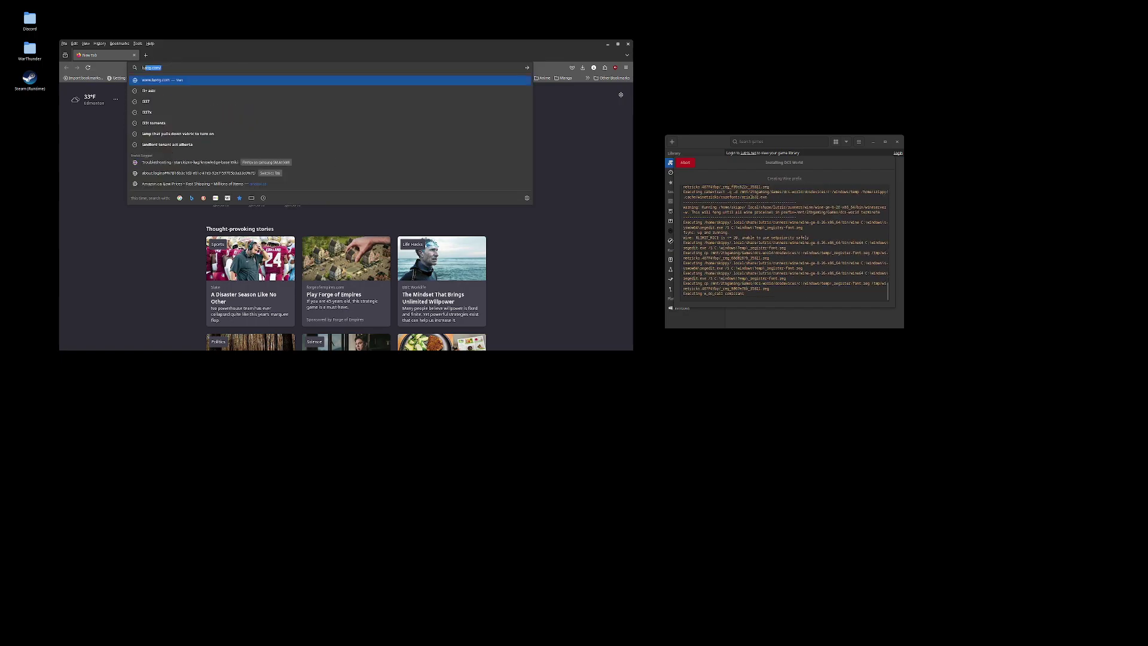
type("g-help")
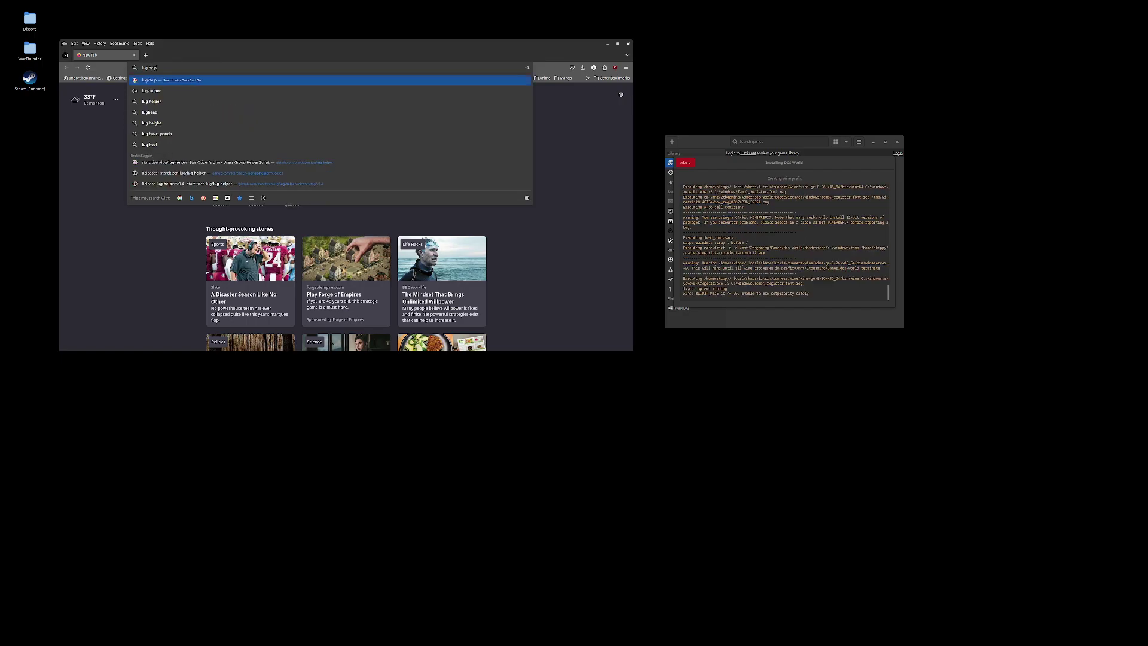
left_click(197, 184)
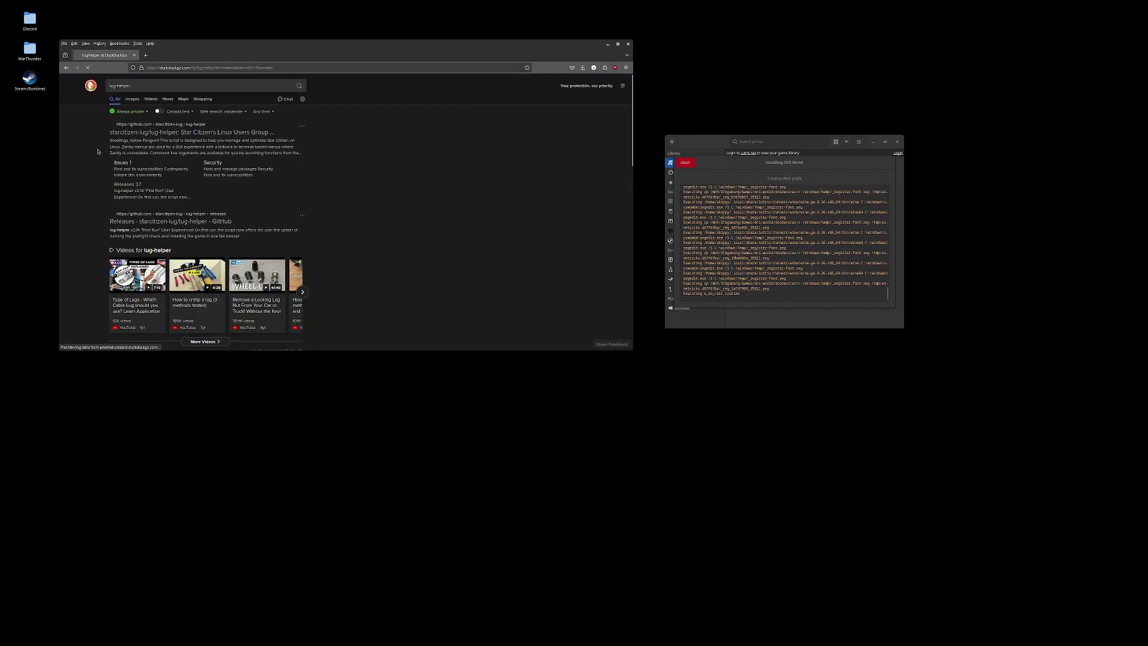
left_click(116, 134)
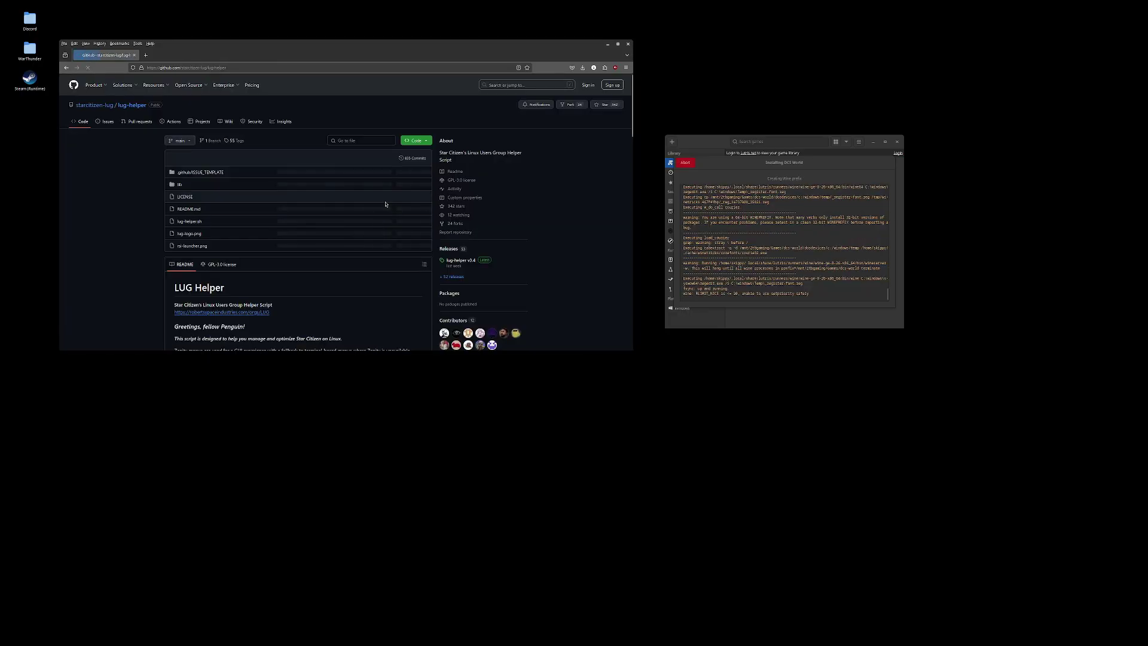
left_click(457, 259)
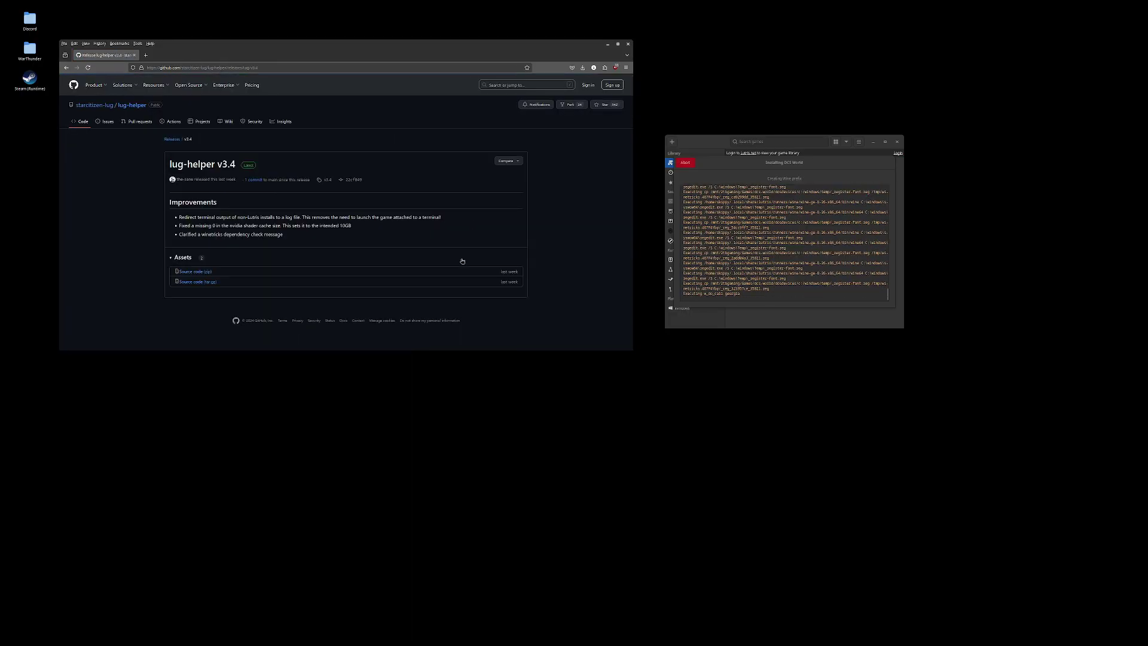
left_click(204, 272)
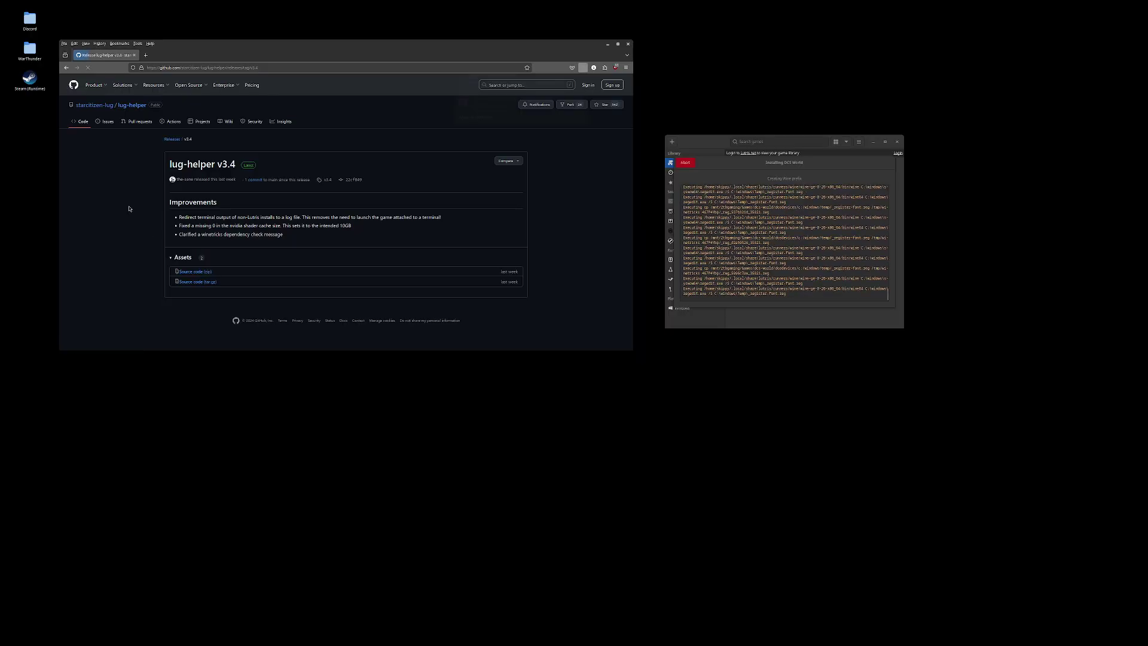
left_click(478, 100)
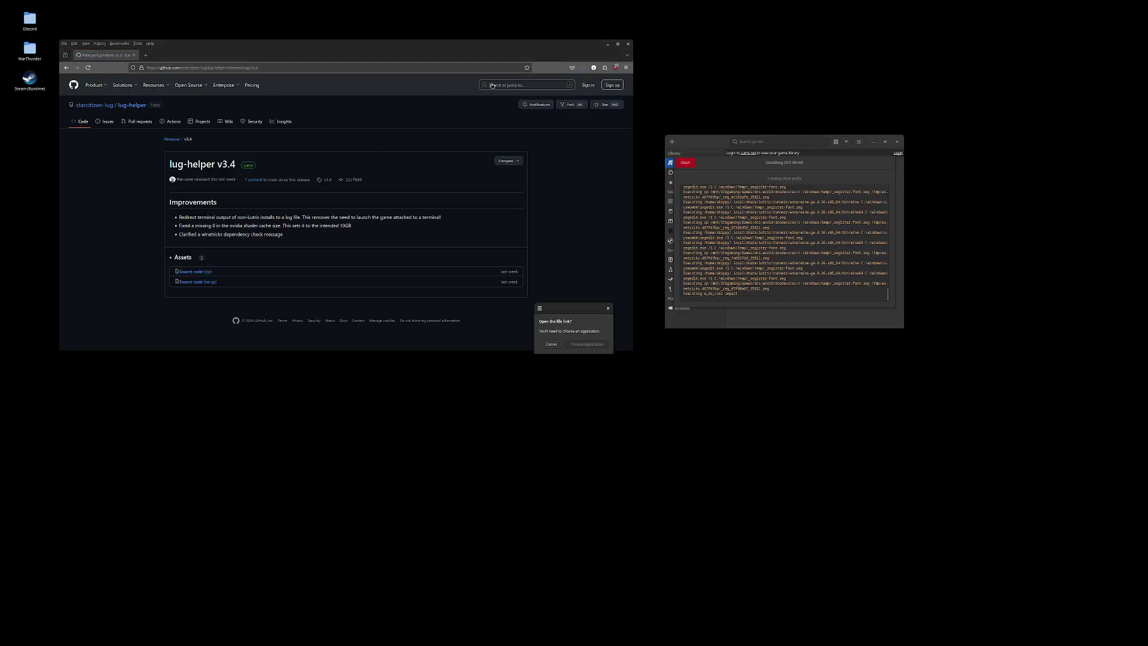
left_click(552, 344)
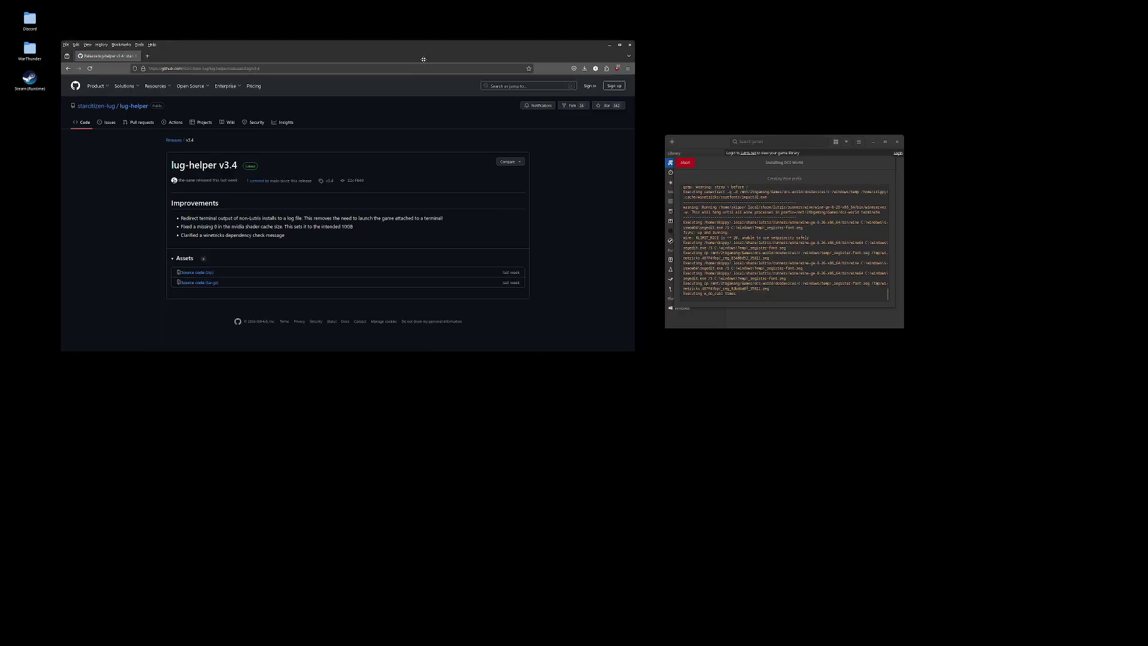
left_click_drag(566, 43, 628, 62)
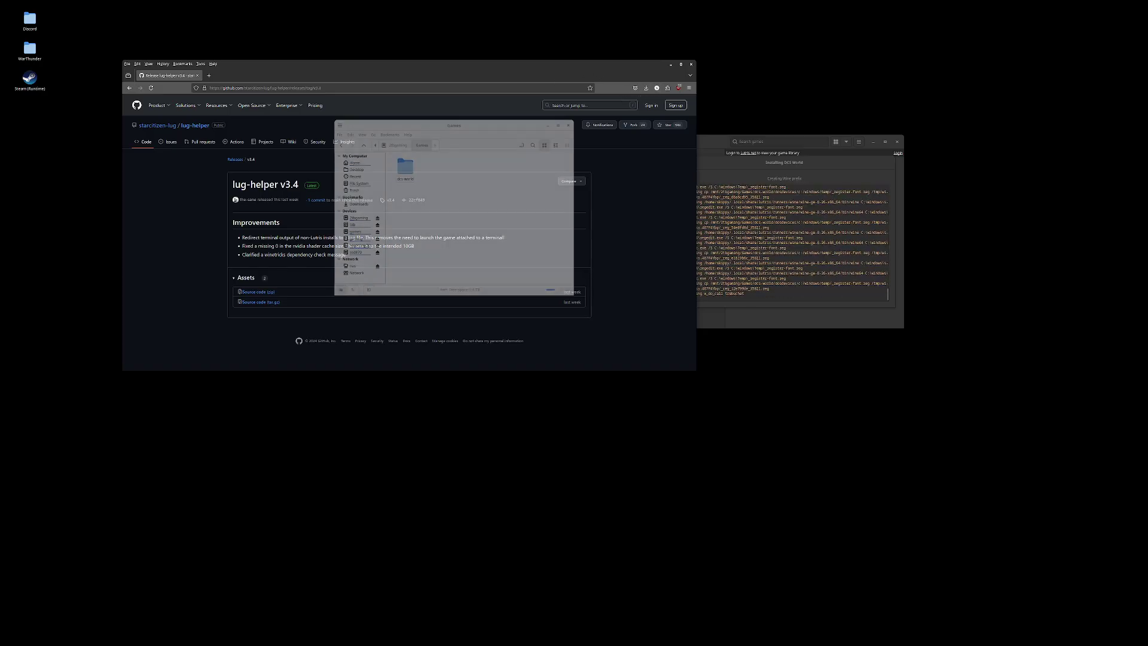
Open a terminal on the desktop and run unzip lug-helper-3.4.zip
key("Return")
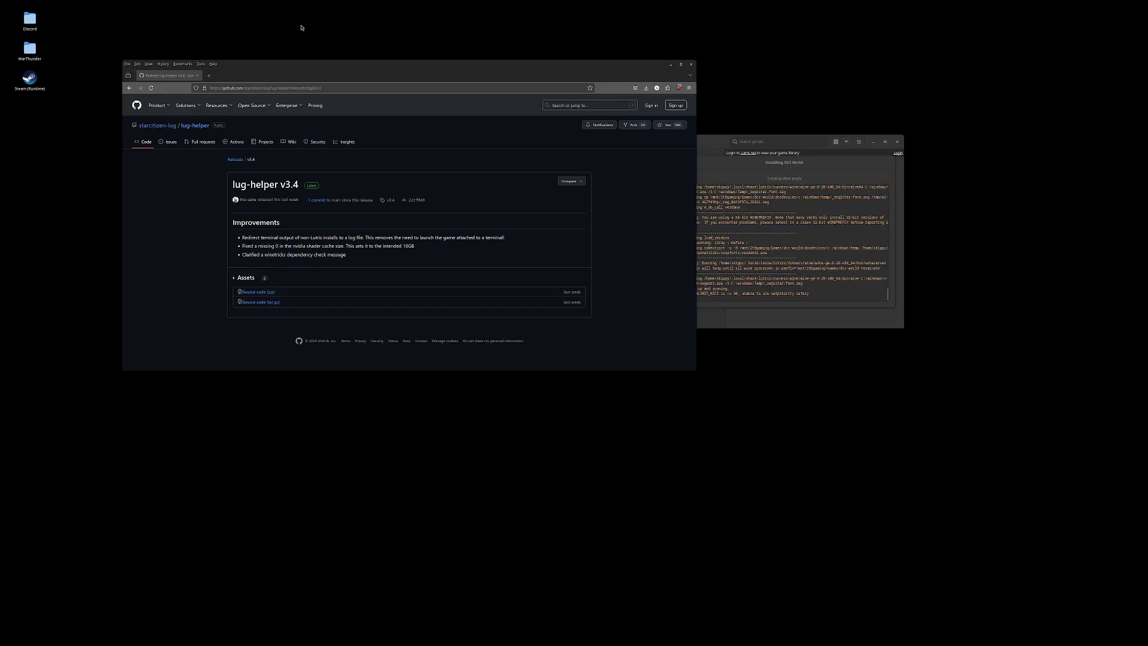
right_click(215, 29)
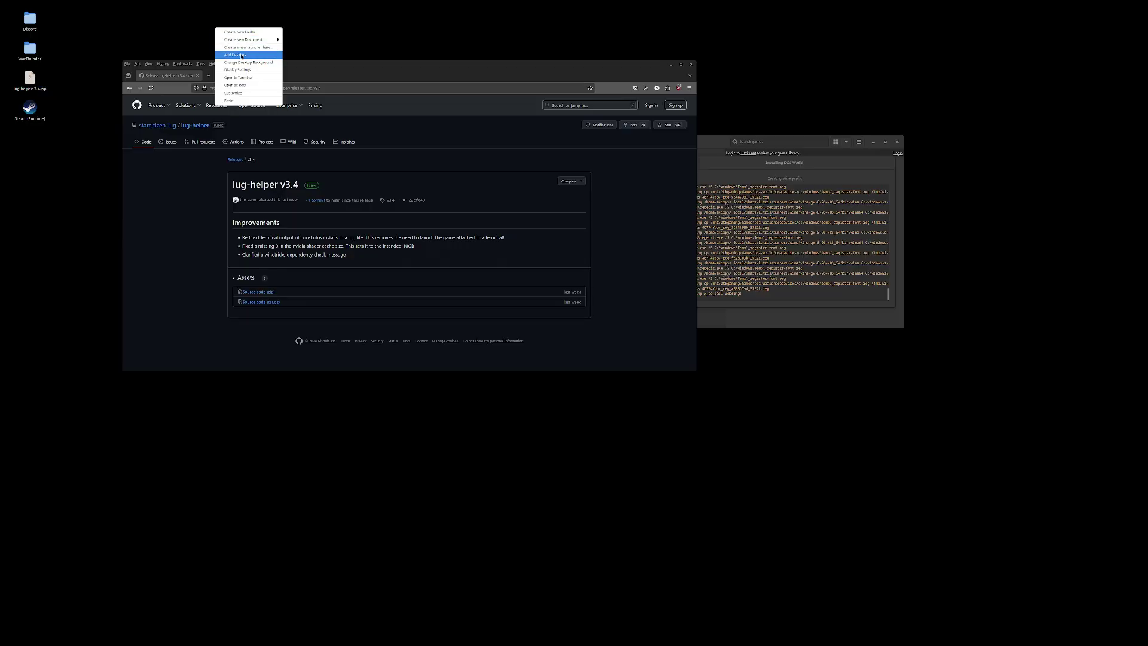
left_click(238, 77)
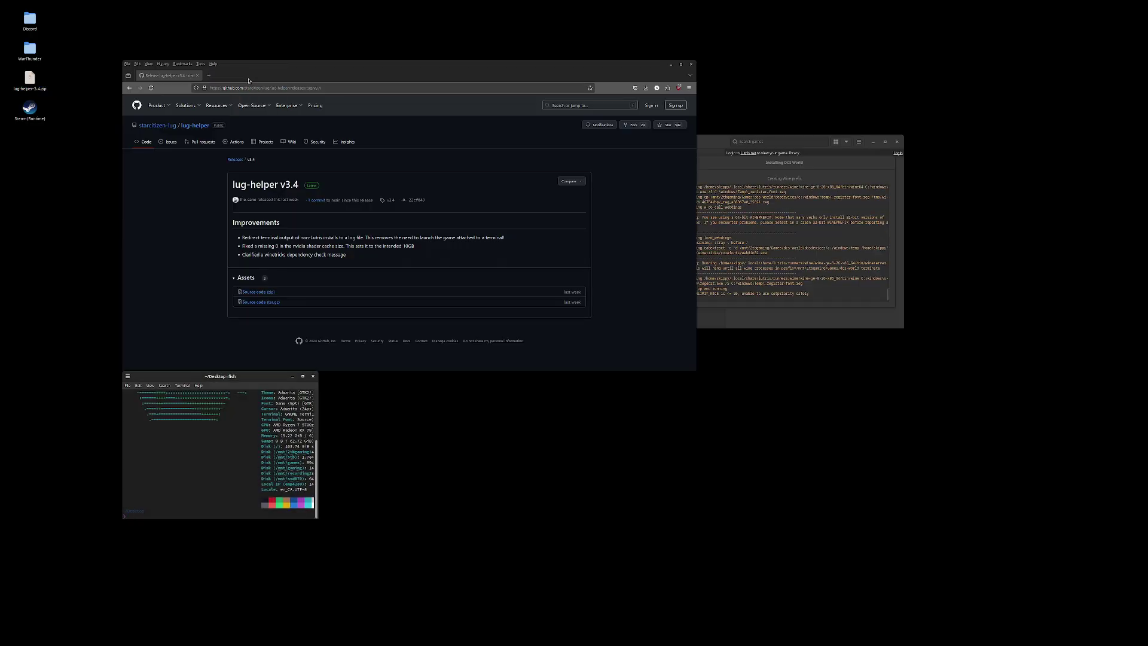
type("unz")
key("Tab")
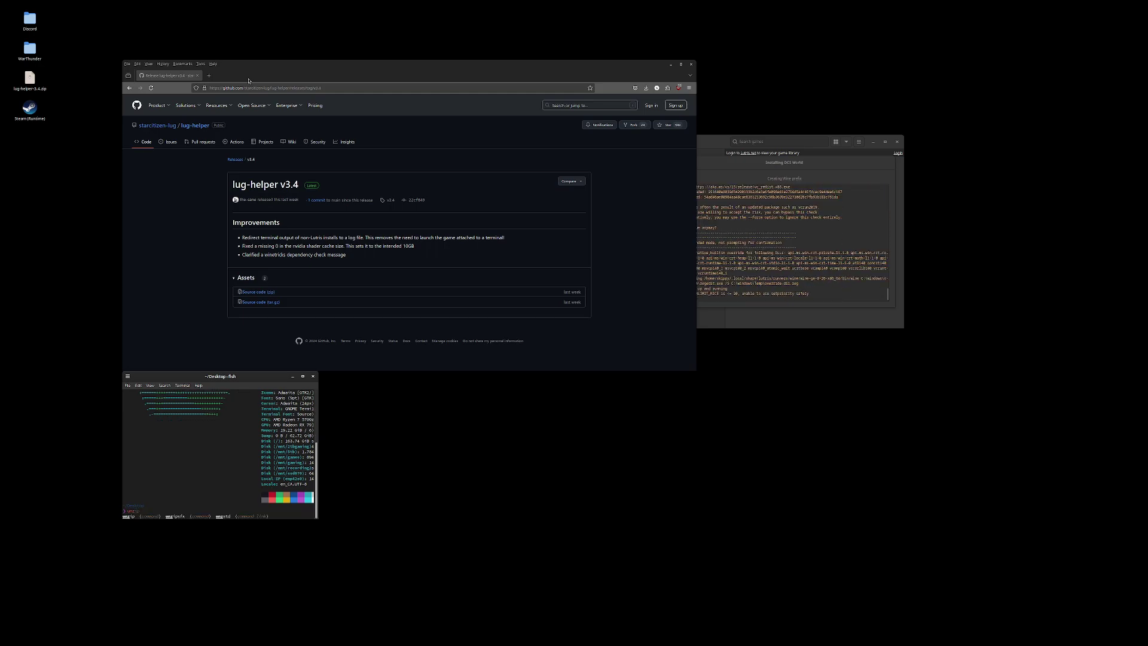
key("Tab")
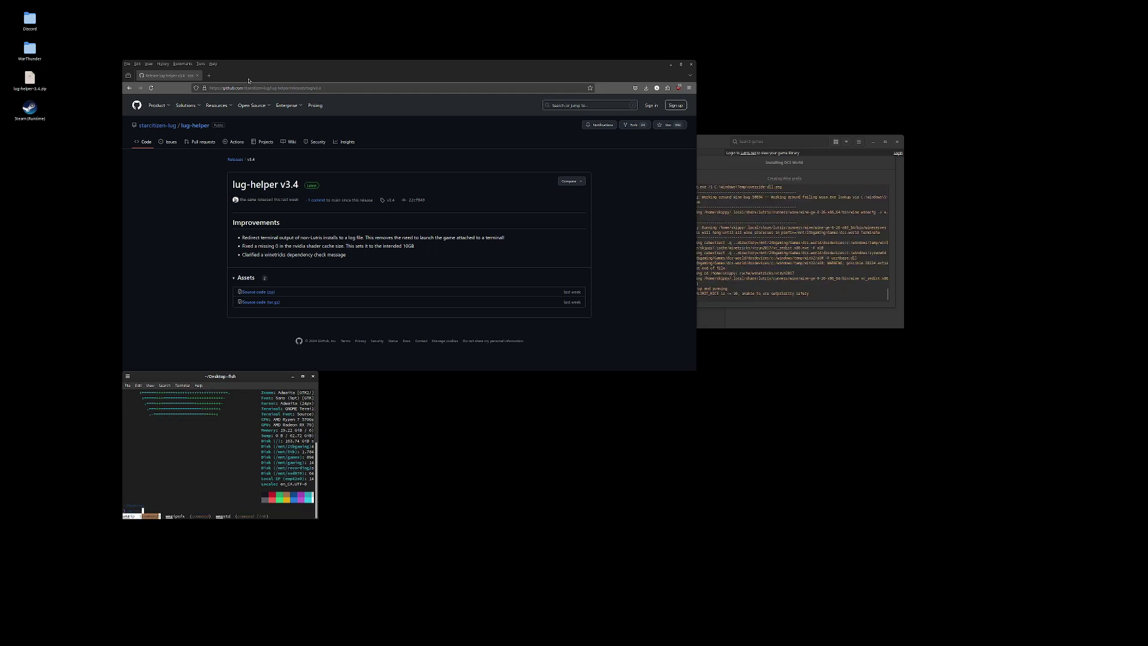
key("Return")
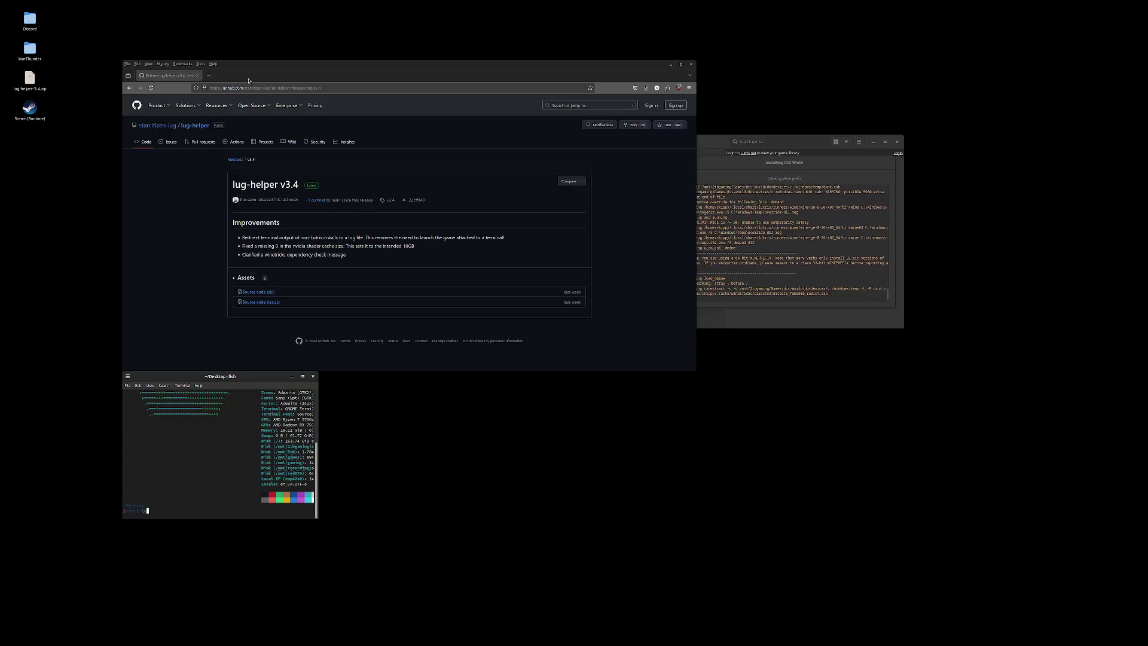
type("lug-helper-3.4.zip")
key("Return")
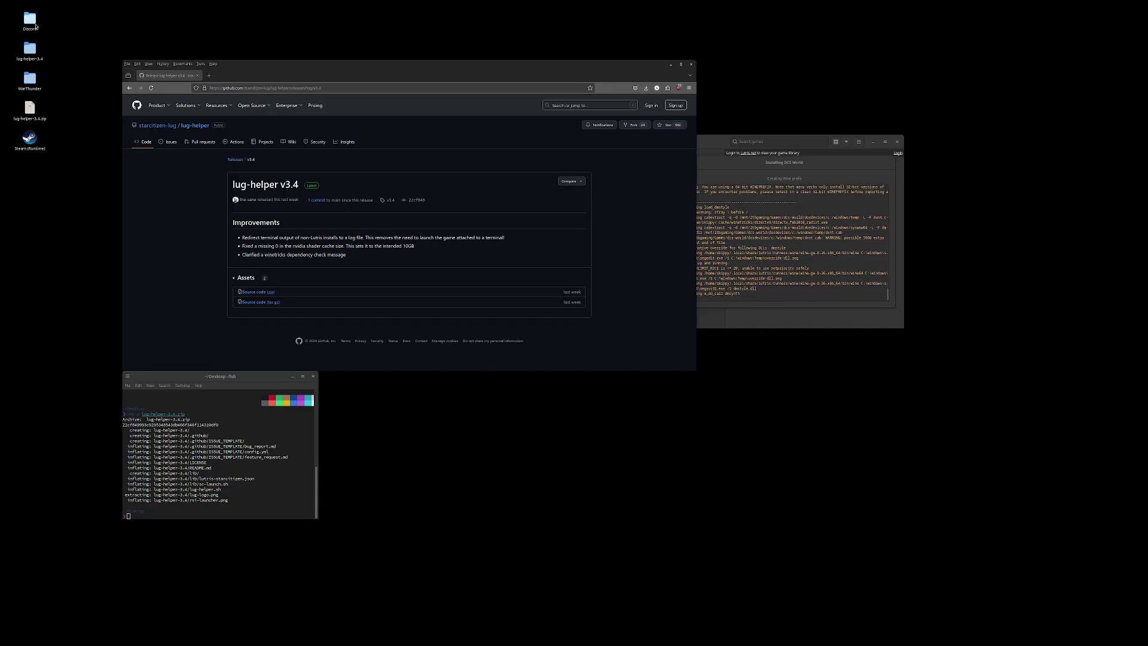
Run lug-helper.sh from the lug-helper-3.4 folder and decline the first-run preflight prompt
double_click(30, 50)
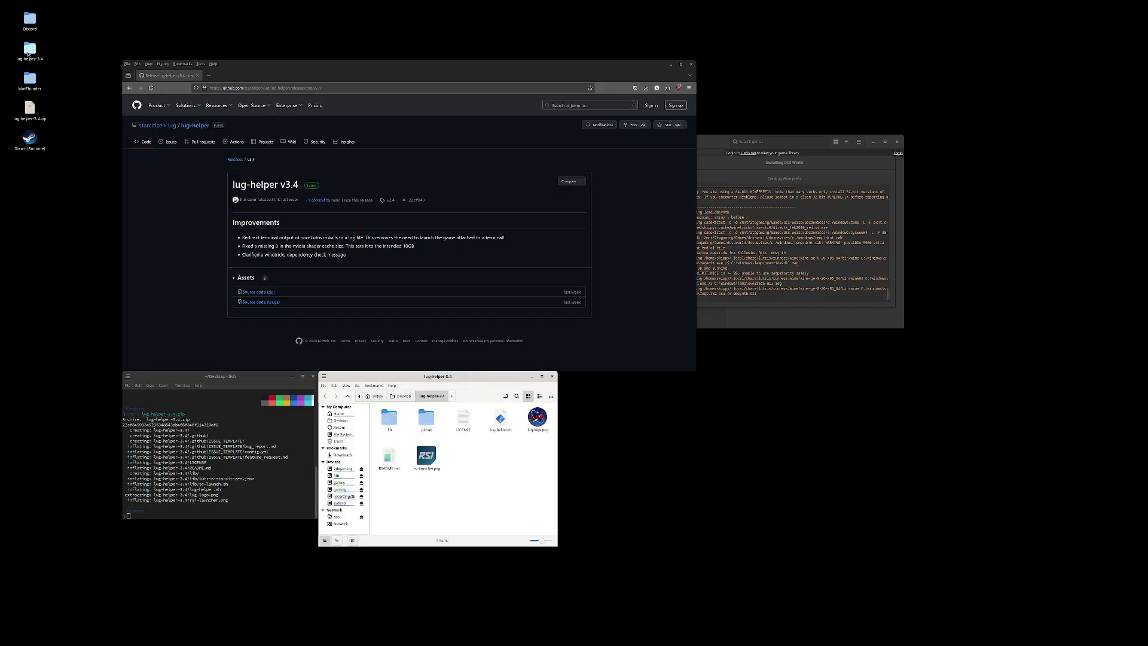
double_click(502, 418)
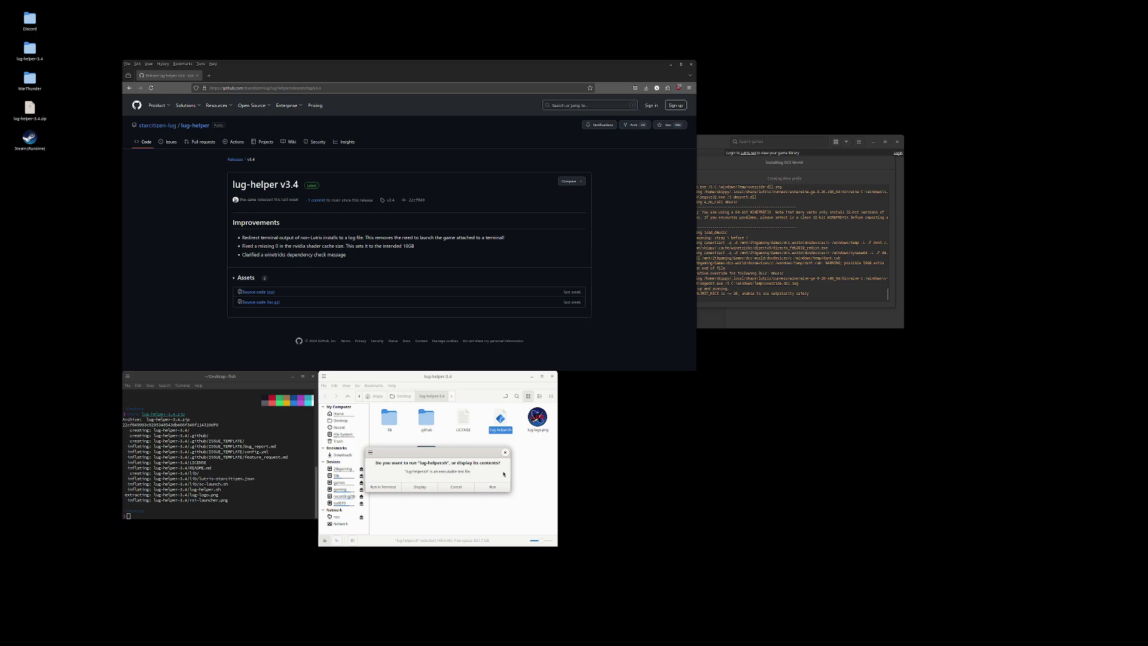
left_click(493, 487)
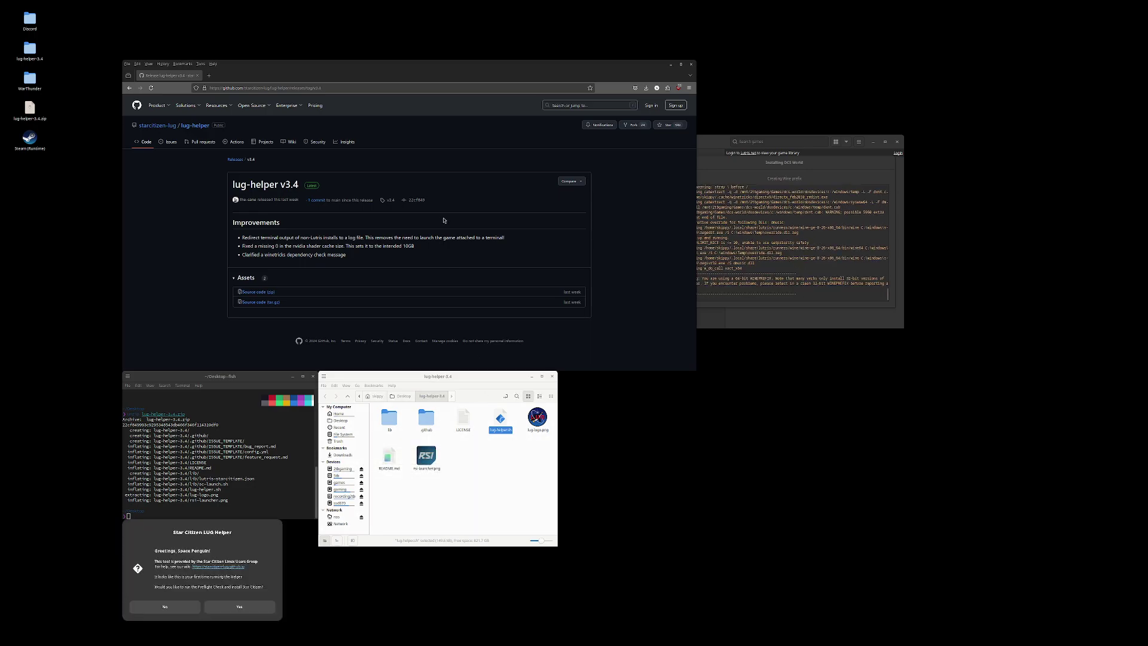
left_click_drag(500, 16, 565, 219)
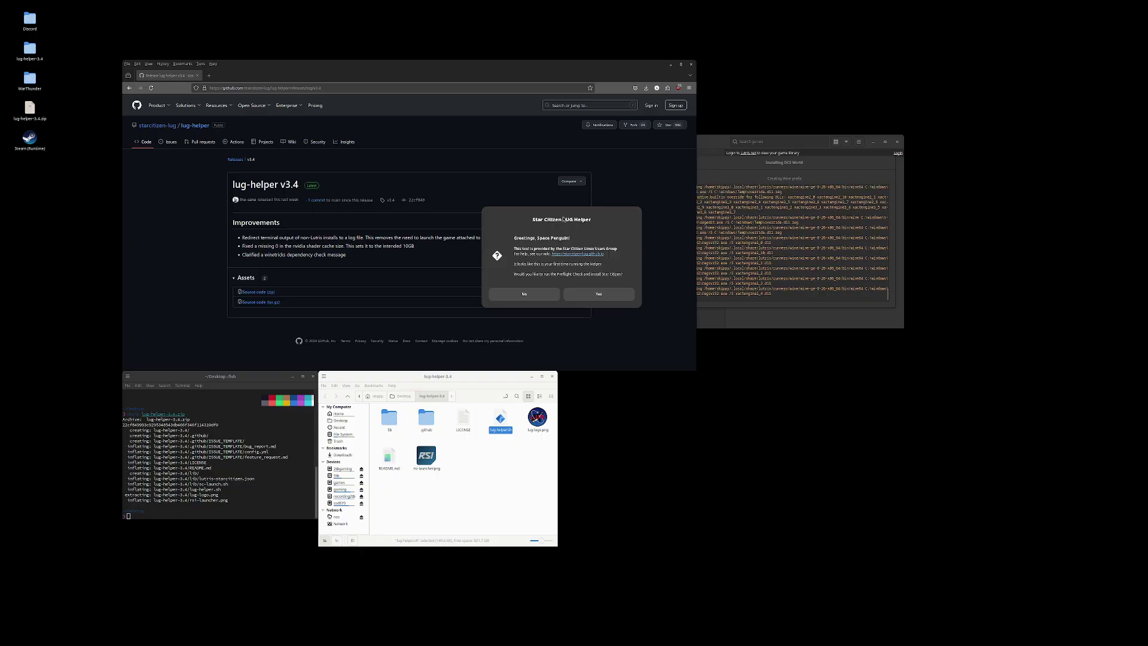
left_click(554, 296)
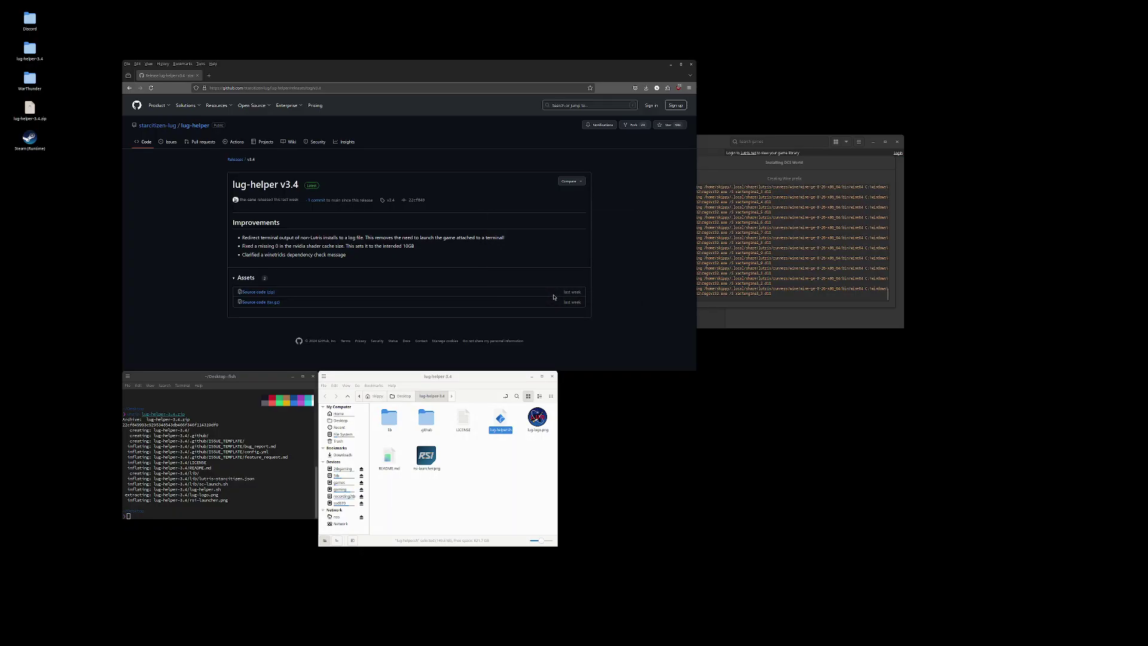
Run Preflight Check, approve its fixes with the admin password, and dismiss the confirmation
left_click_drag(626, 386, 517, 192)
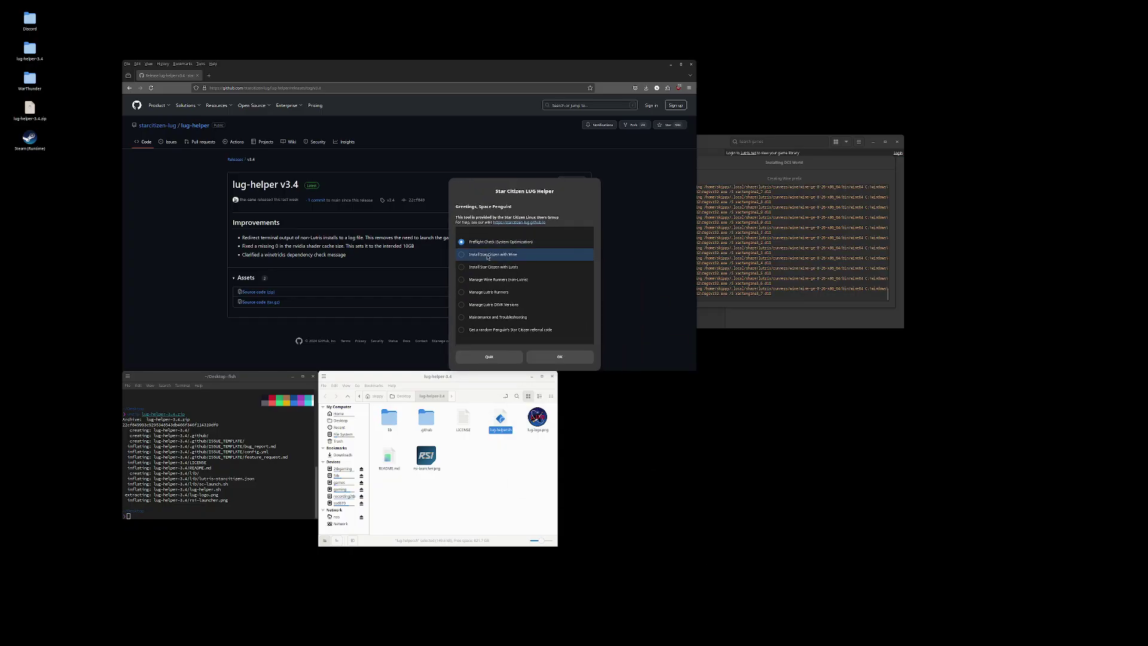
left_click(557, 357)
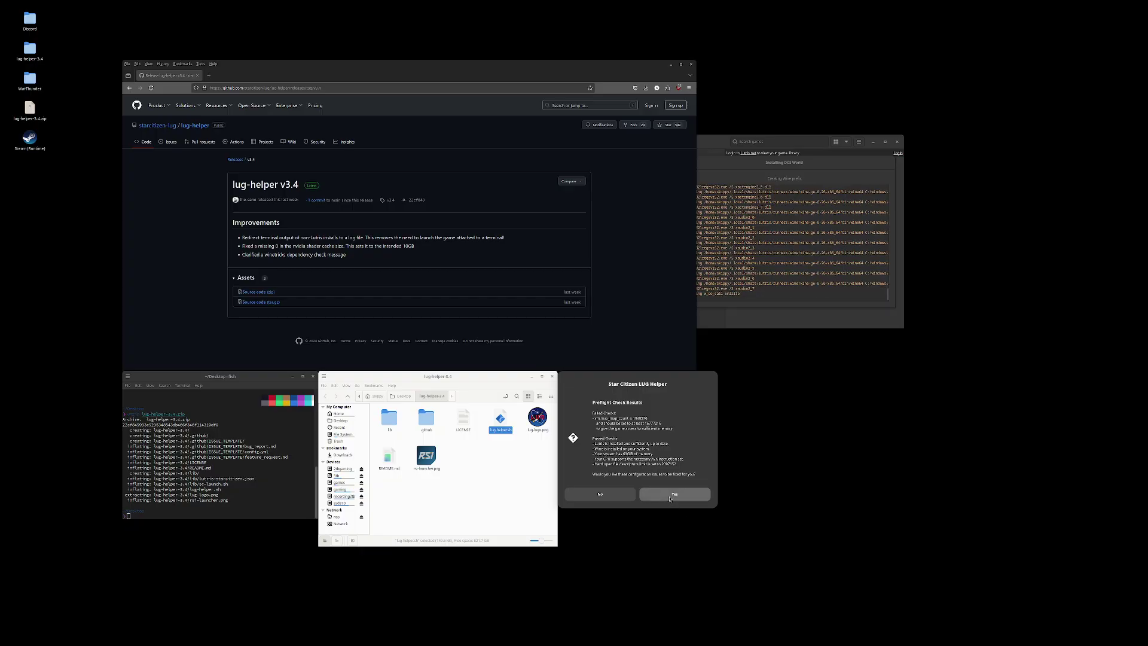
left_click(675, 494)
type("********")
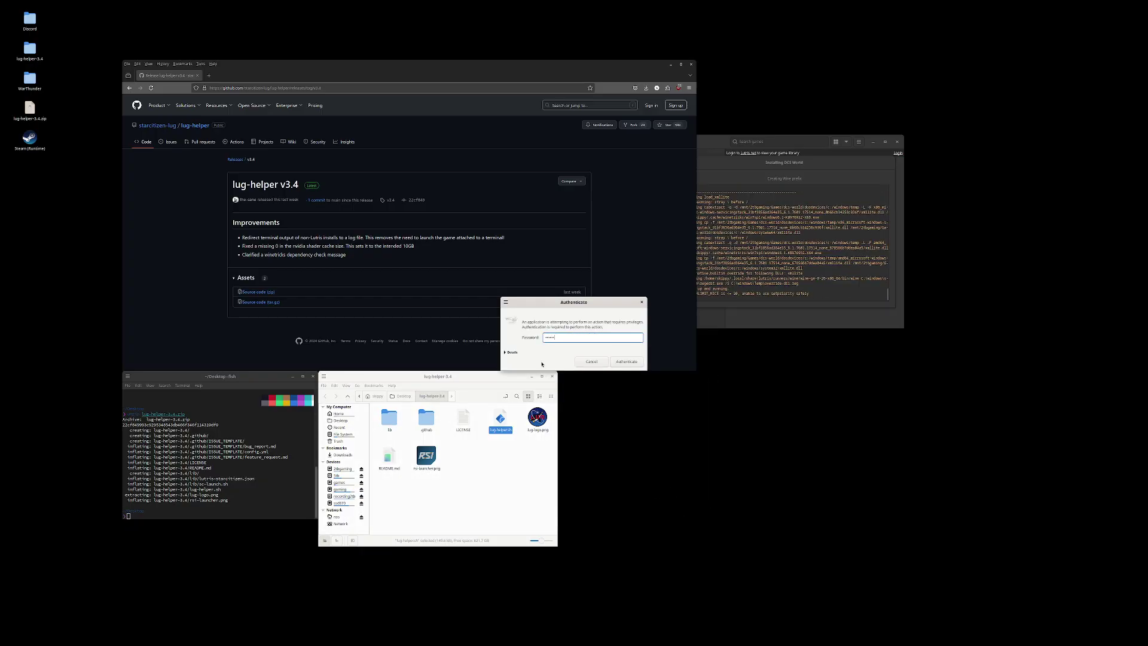
key("Return")
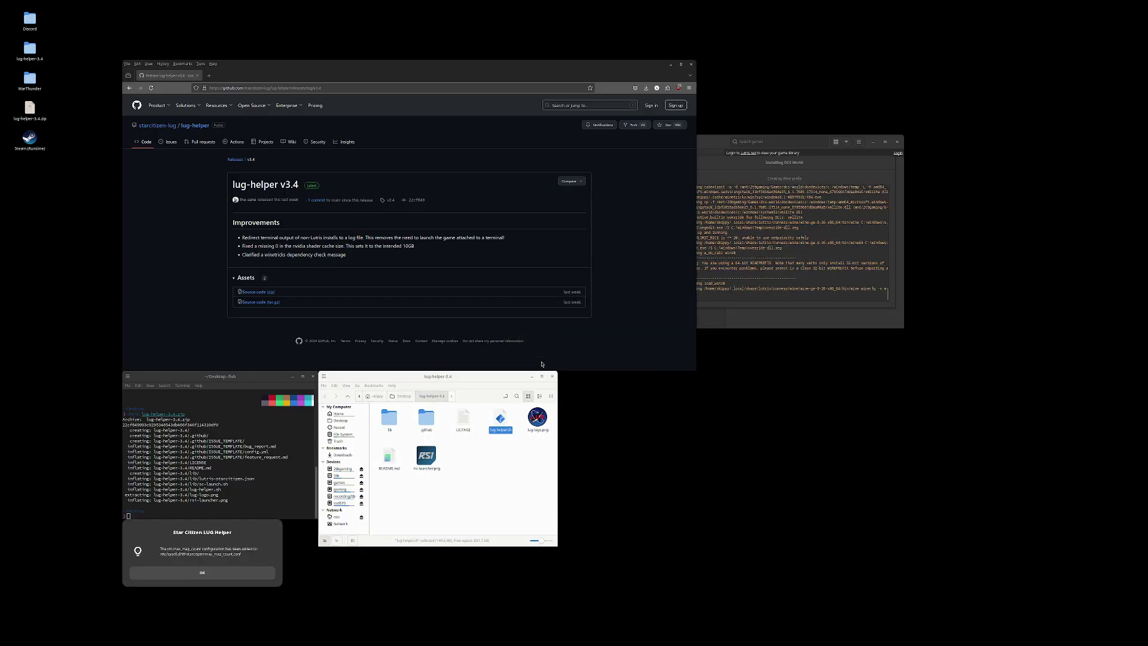
left_click(202, 573)
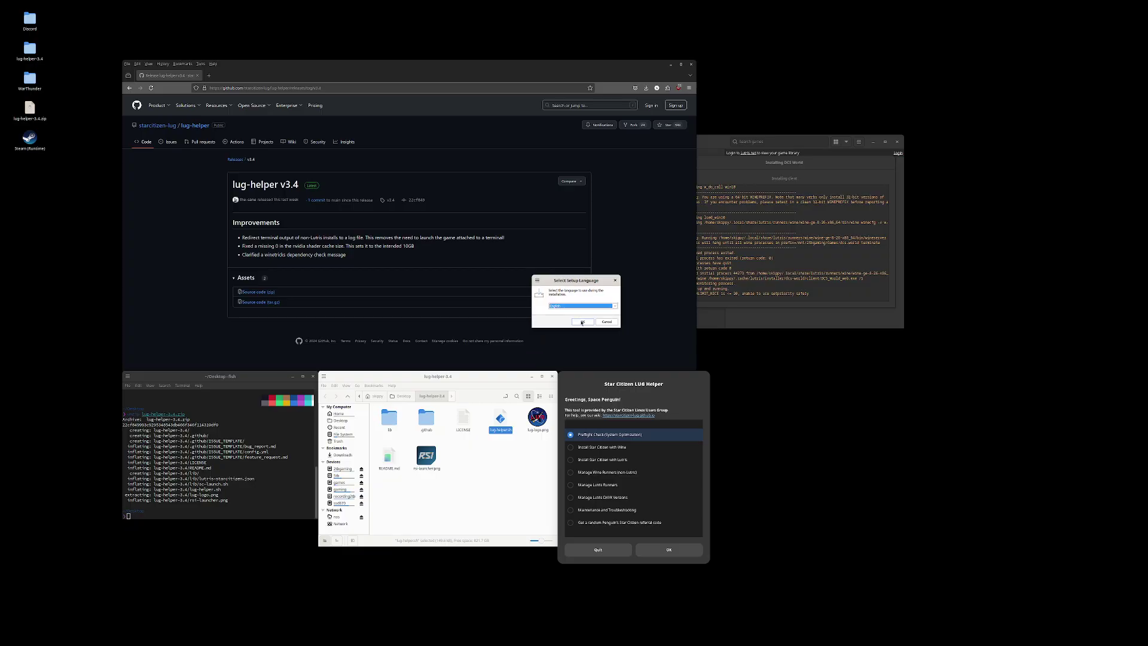
Accept the DCS World license, keep the default destination, license type and Start Menu folder, and install
left_click(579, 340)
left_click(523, 354)
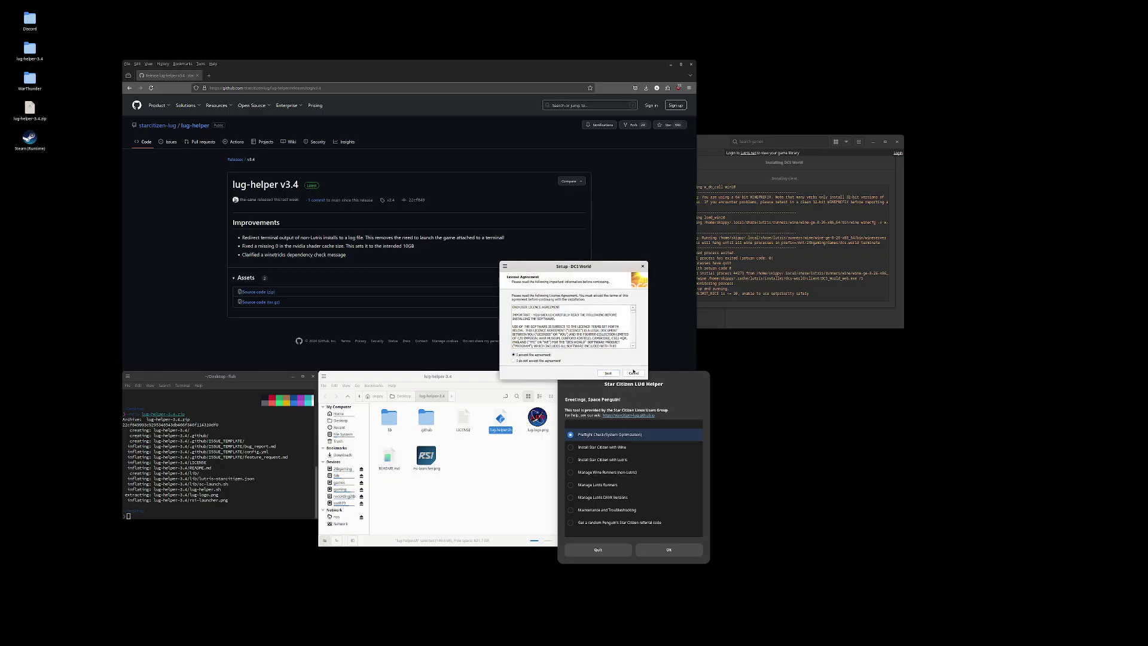
left_click(606, 375)
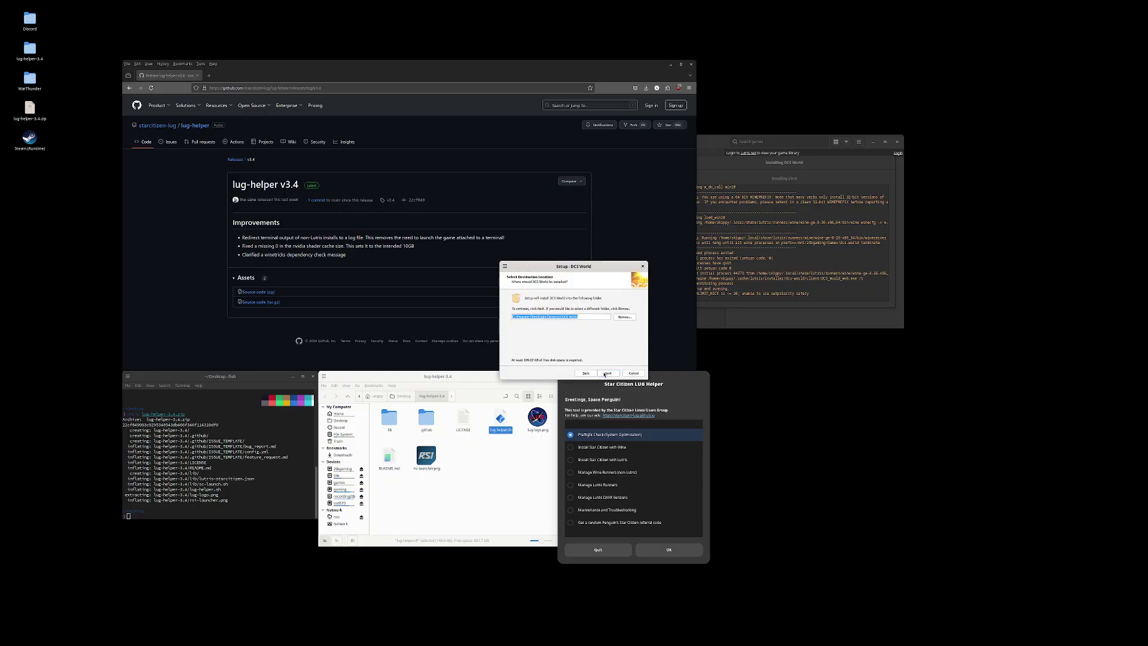
left_click(607, 373)
left_click(609, 373)
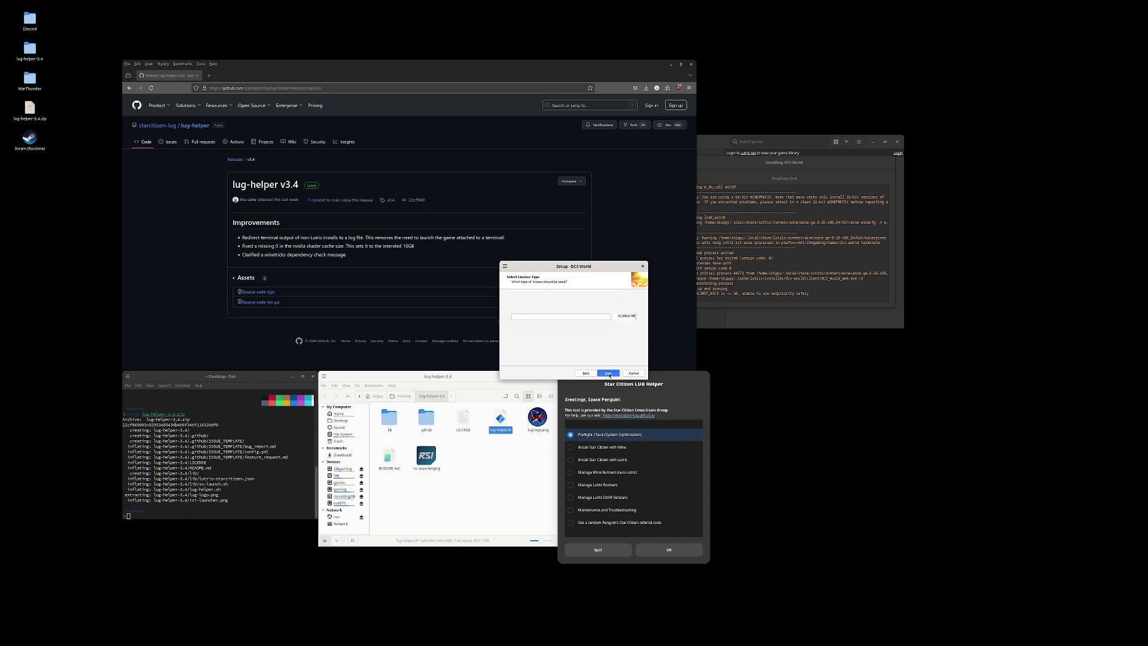
left_click(607, 373)
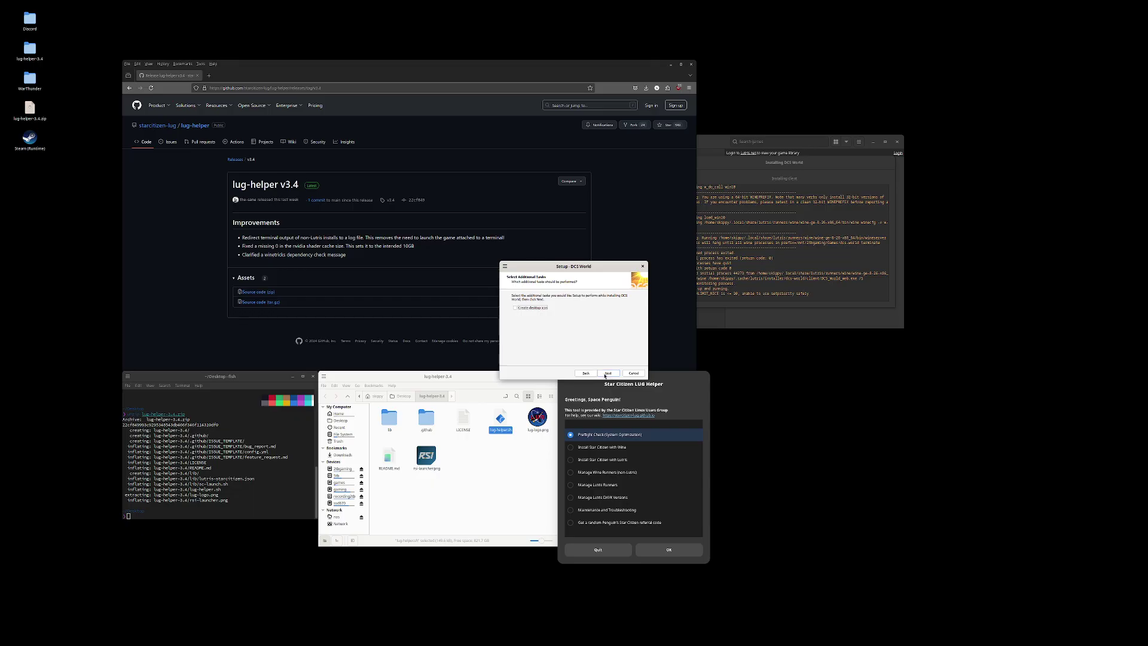
left_click(607, 373)
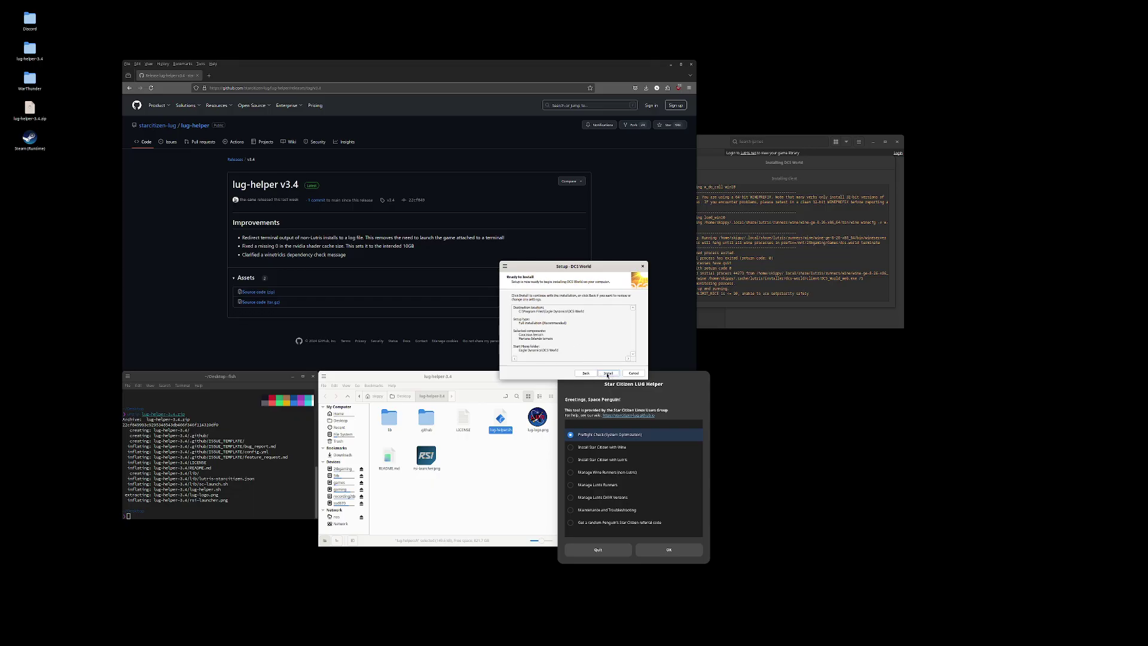
left_click(608, 374)
Open LUG Helper's Lutris runner management page, then finish the DCS World setup
left_click_drag(543, 267, 731, 81)
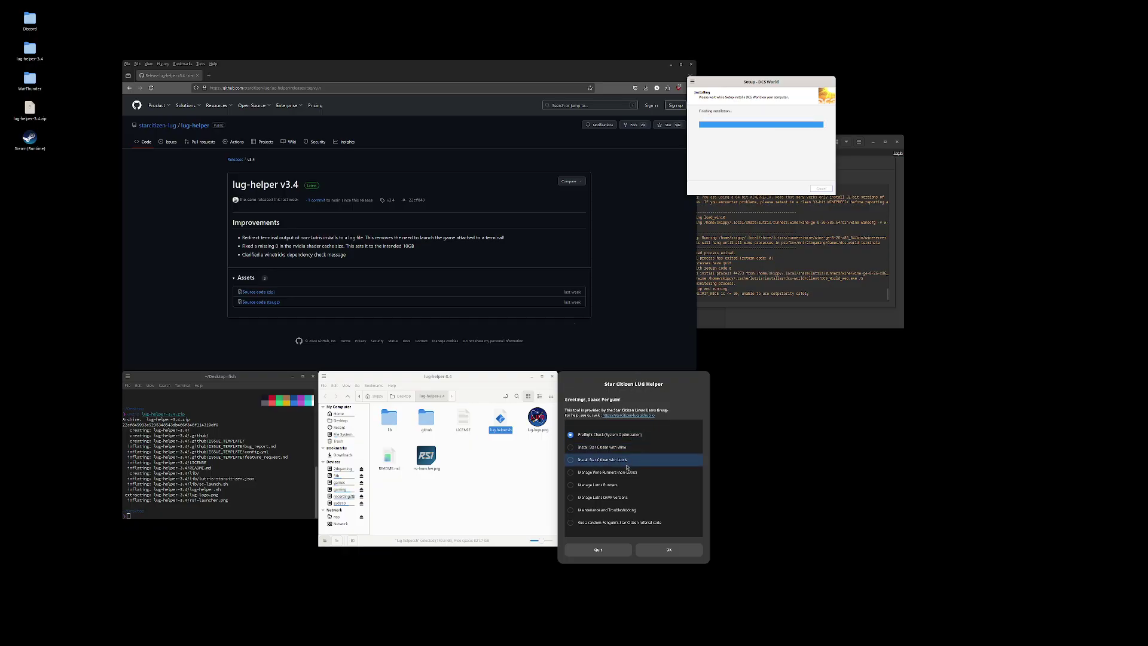
left_click(628, 485)
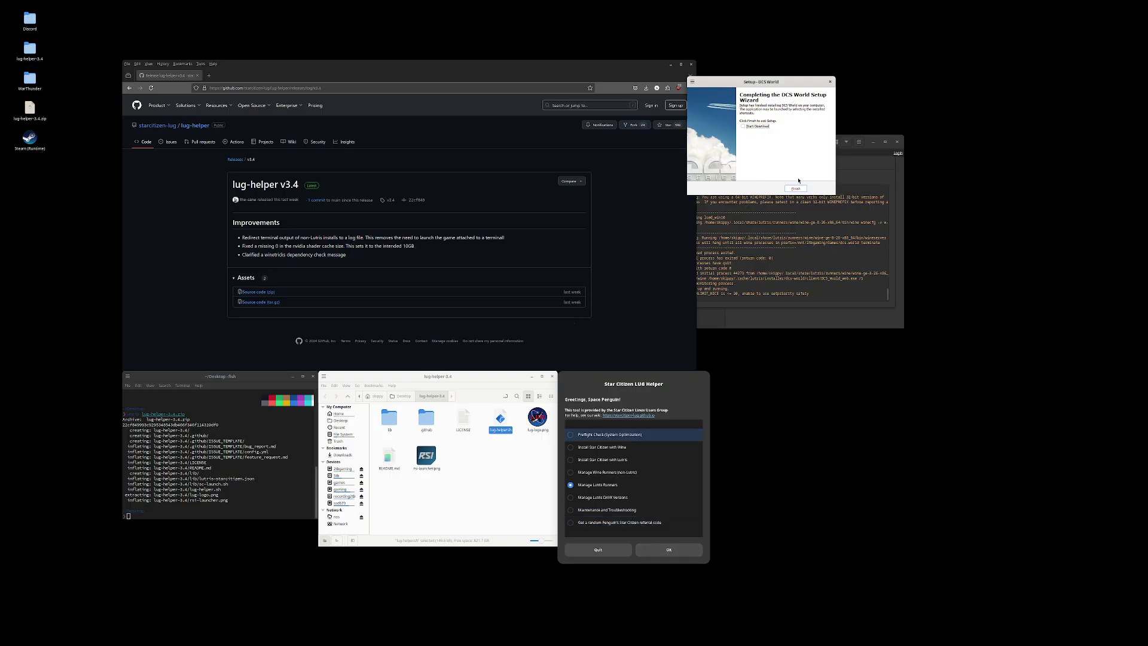
left_click(664, 549)
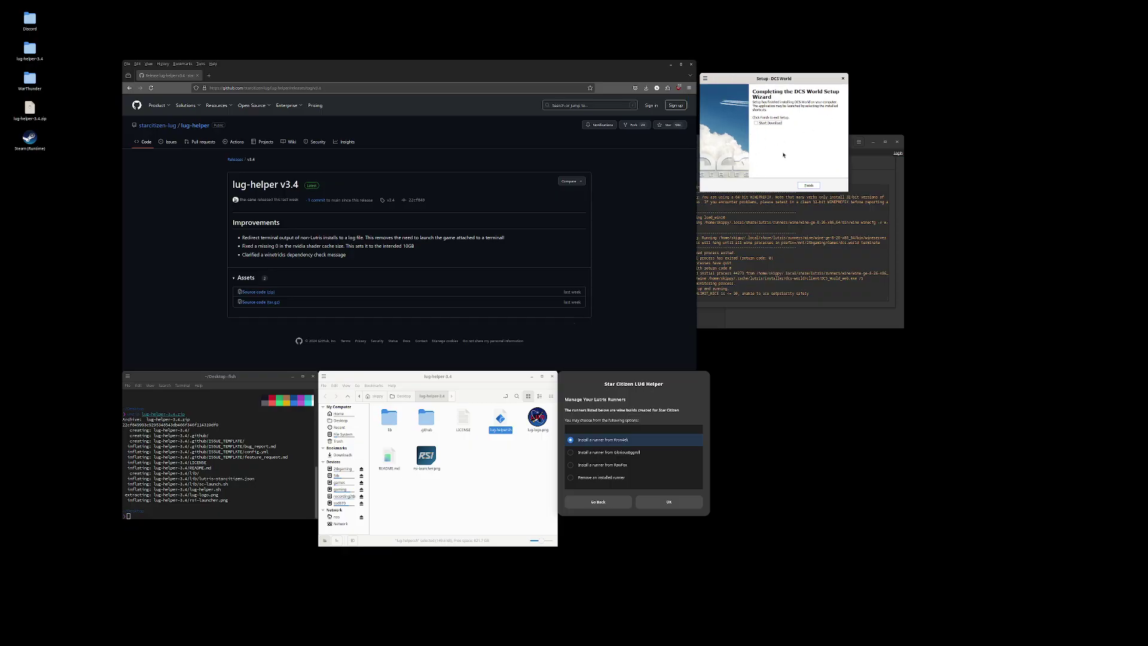
left_click(807, 185)
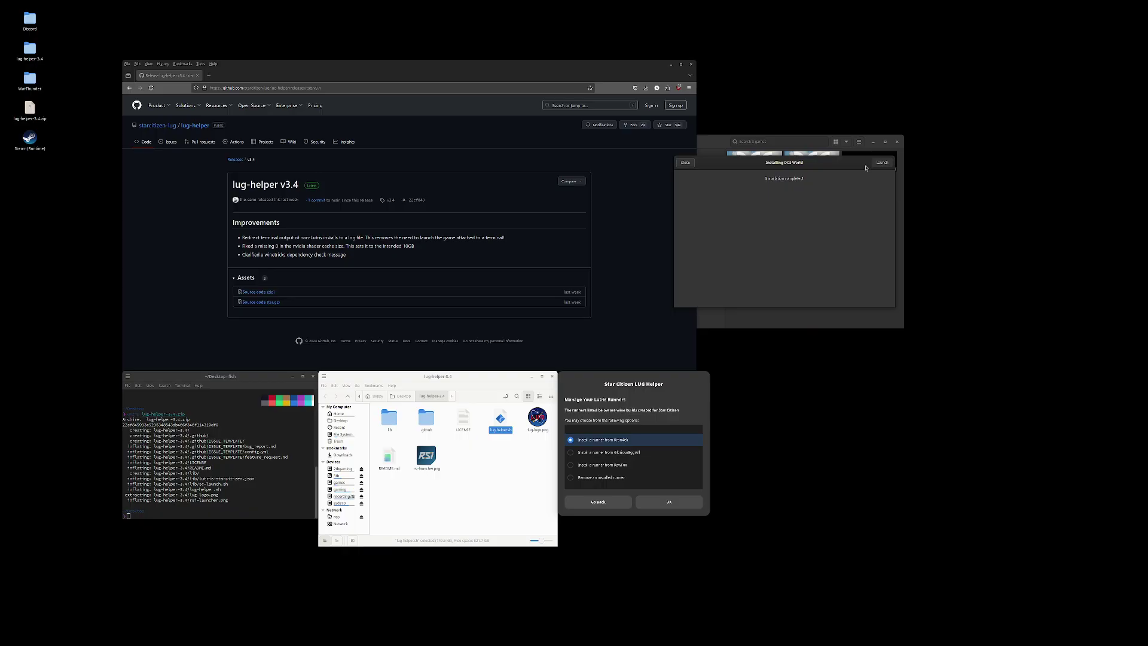
Close the install notice, then start and abandon removing the duplicate DCS World entry
left_click(686, 162)
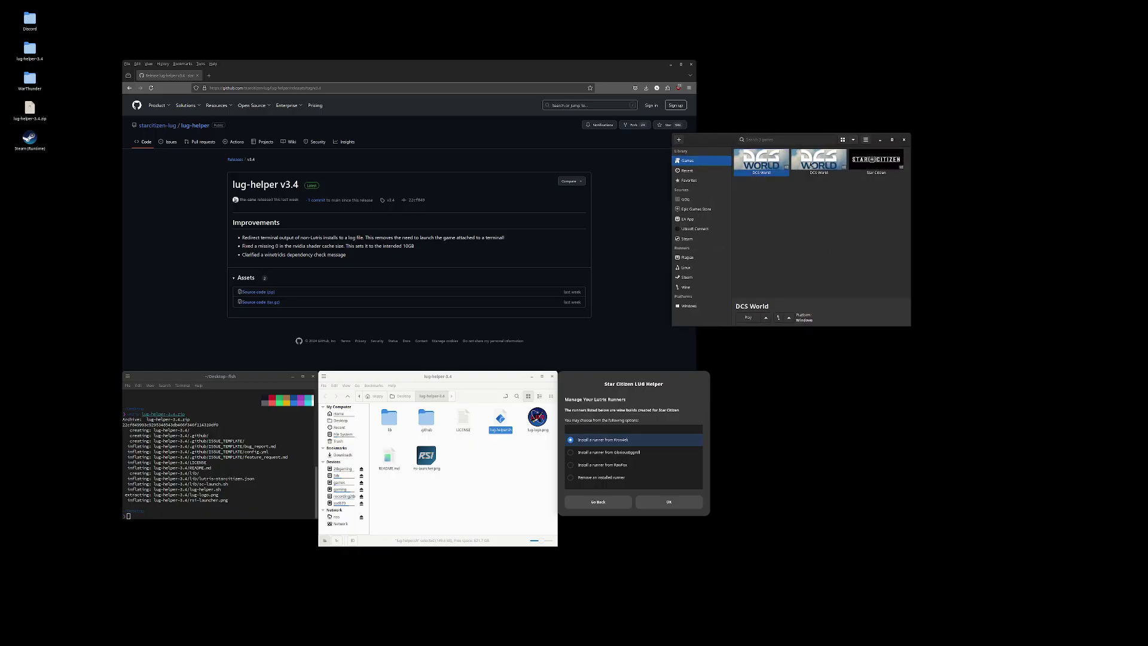
right_click(768, 166)
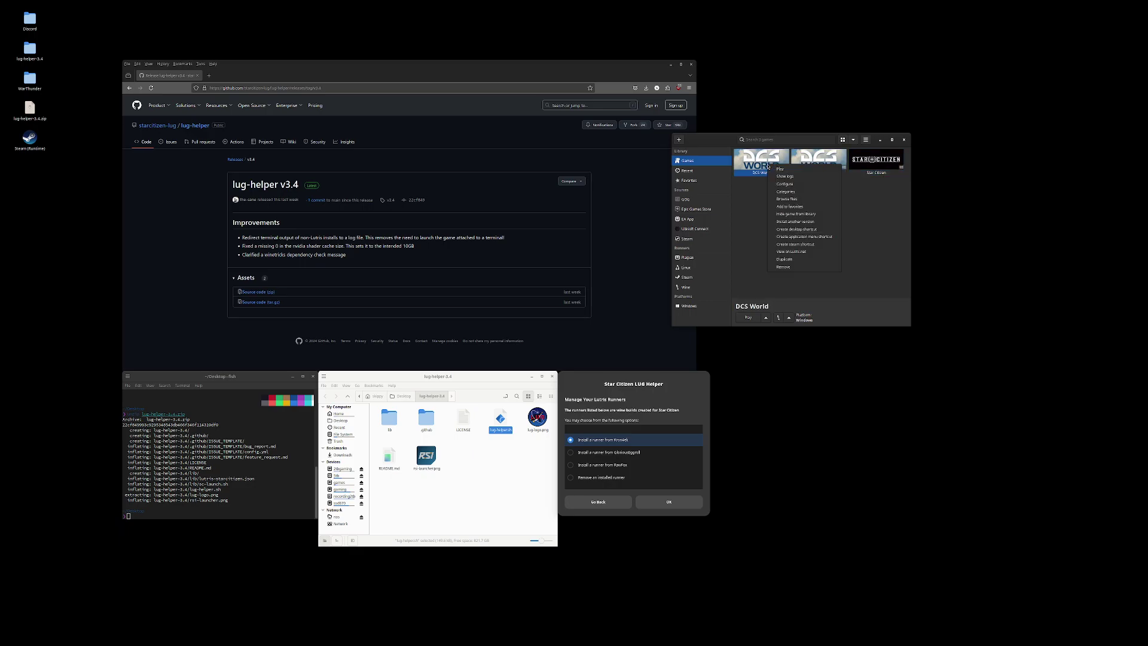
left_click(747, 220)
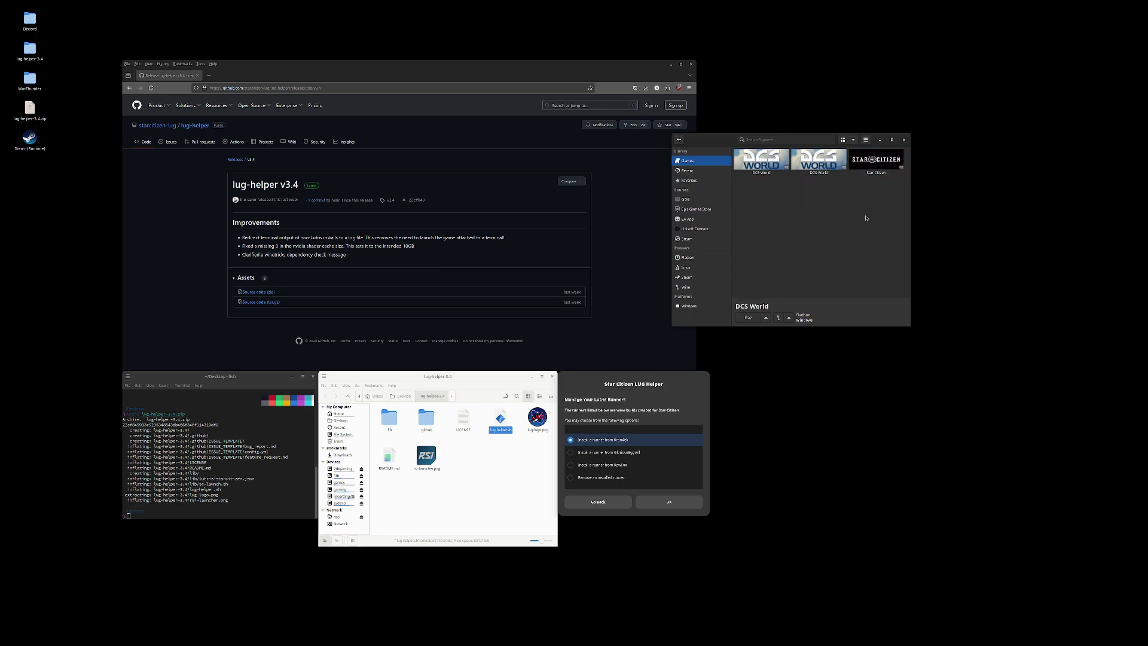
left_click(808, 164)
left_click_drag(724, 140, 736, 144)
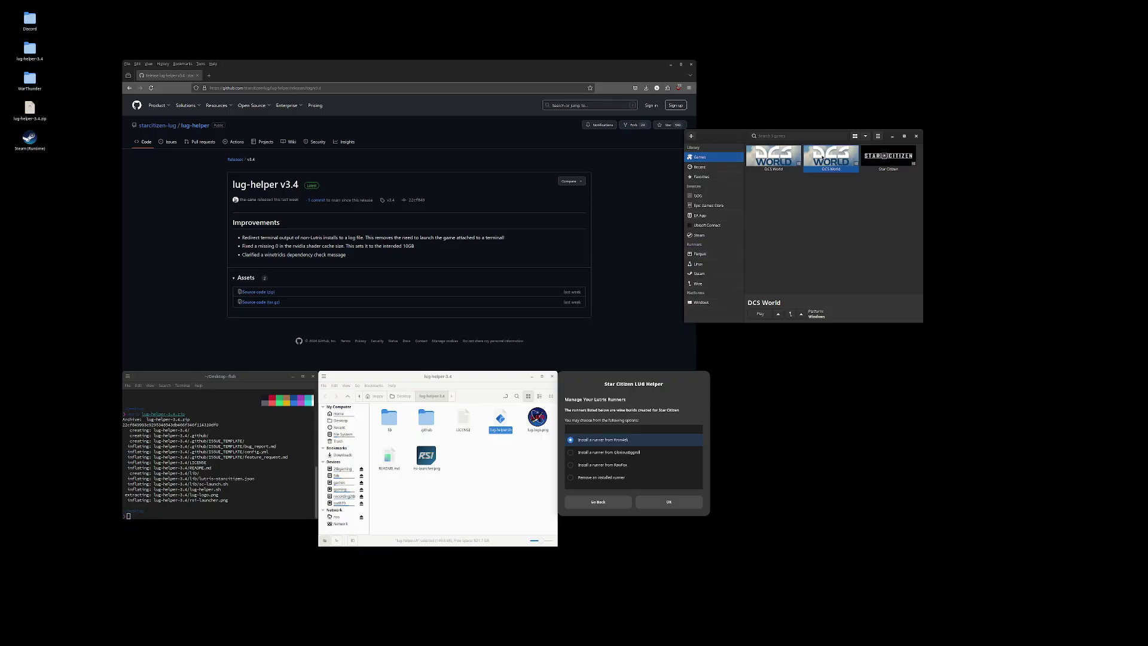
right_click(822, 158)
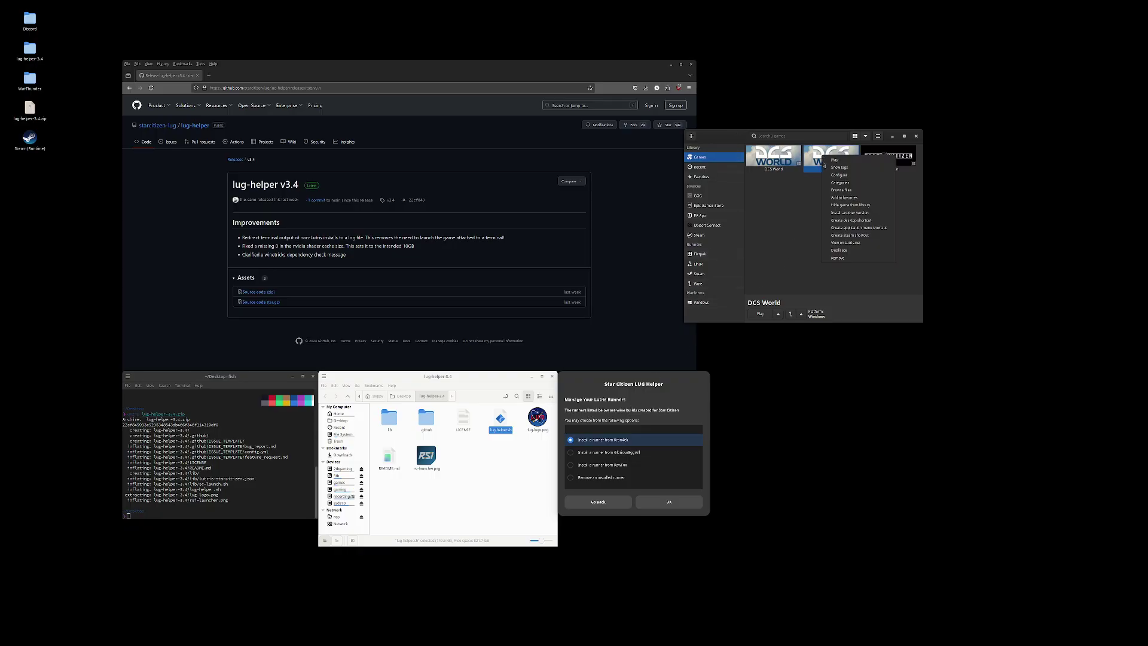
left_click(845, 260)
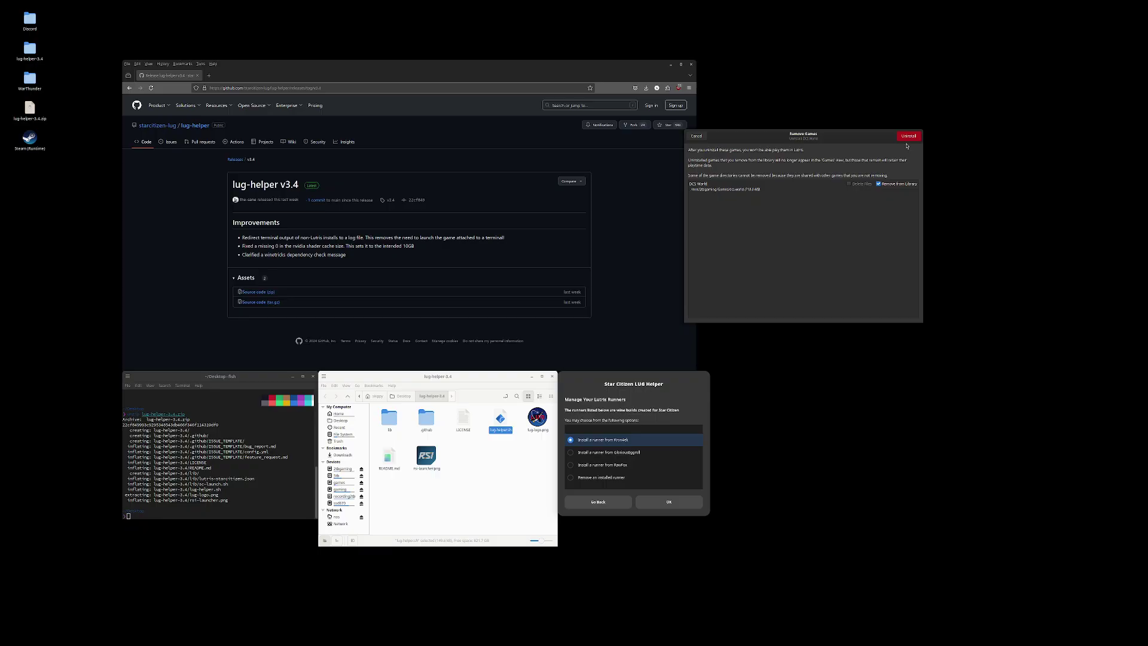
left_click(877, 184)
key("Escape")
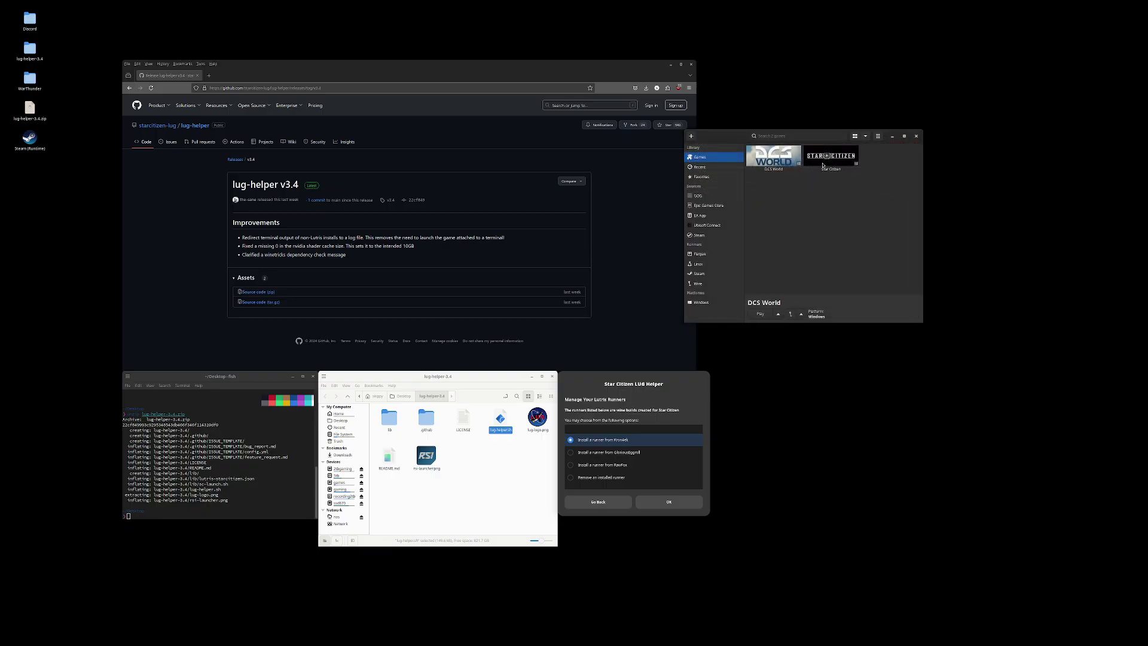
Remove Star Citizen from the library, then cancel removing DCS World
right_click(822, 165)
left_click(860, 266)
key("Return")
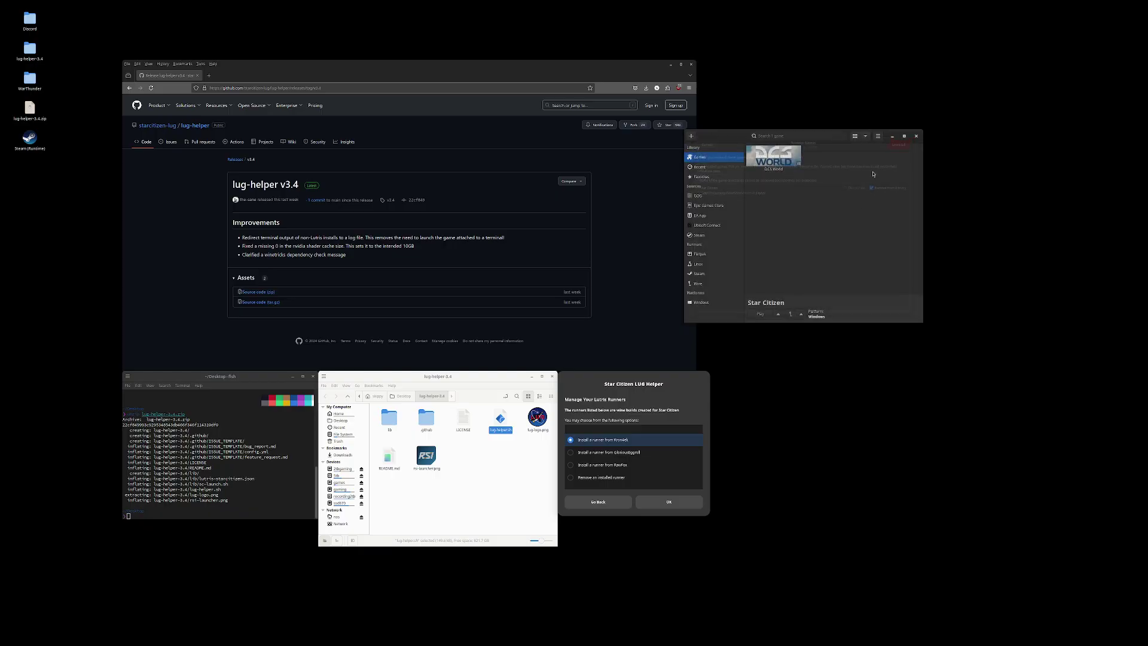
right_click(791, 167)
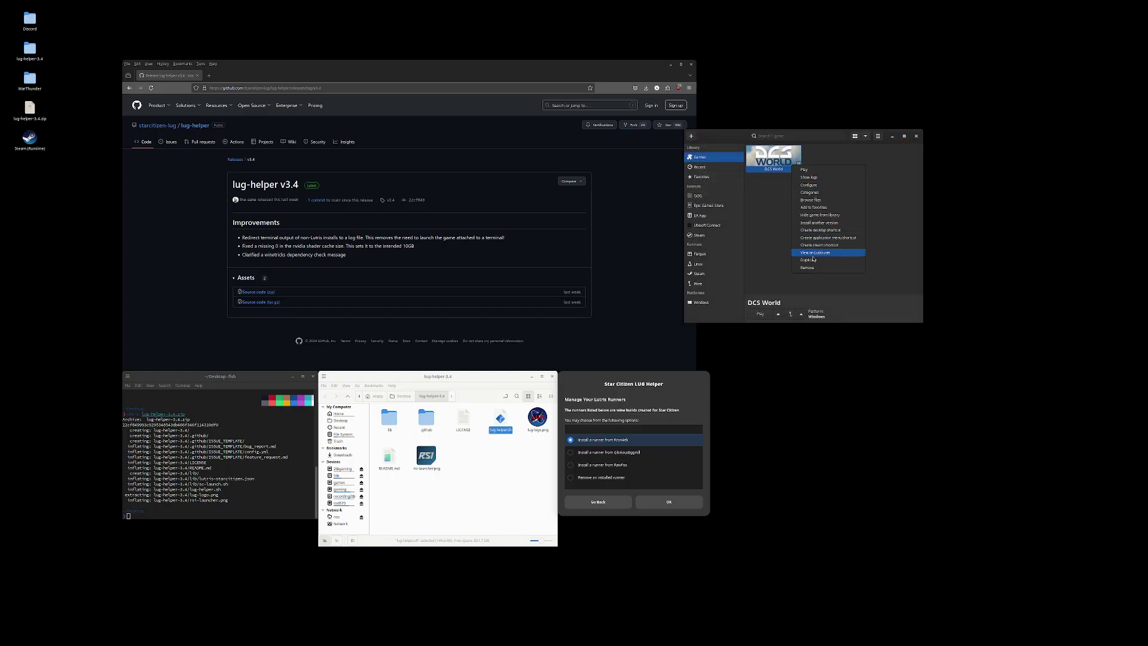
left_click(812, 266)
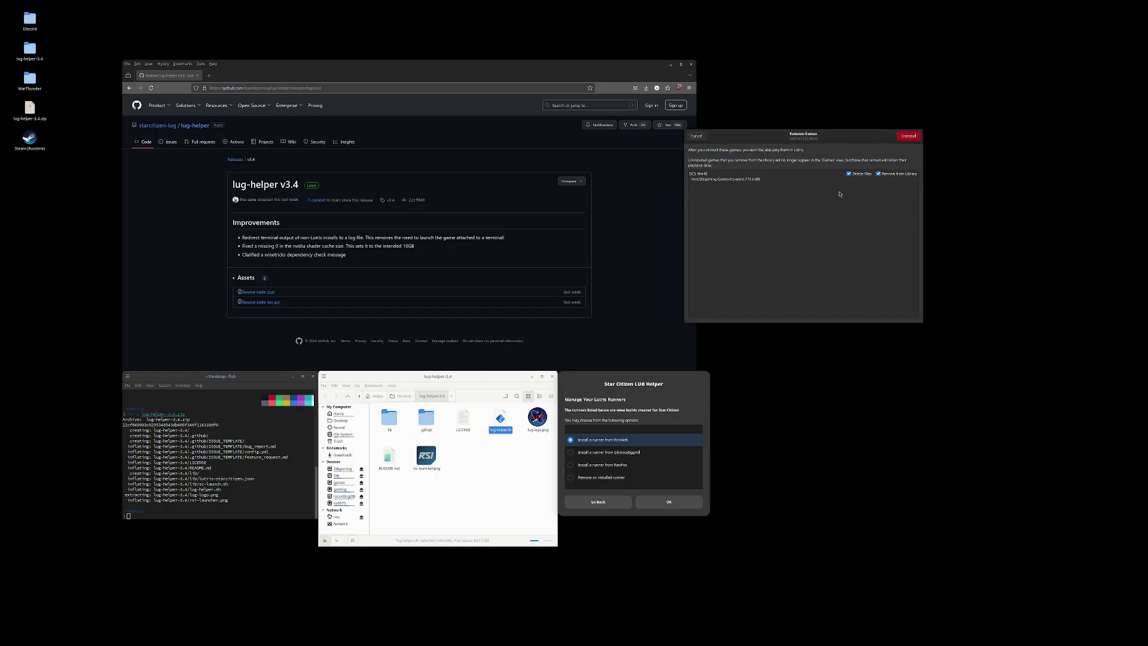
left_click(698, 138)
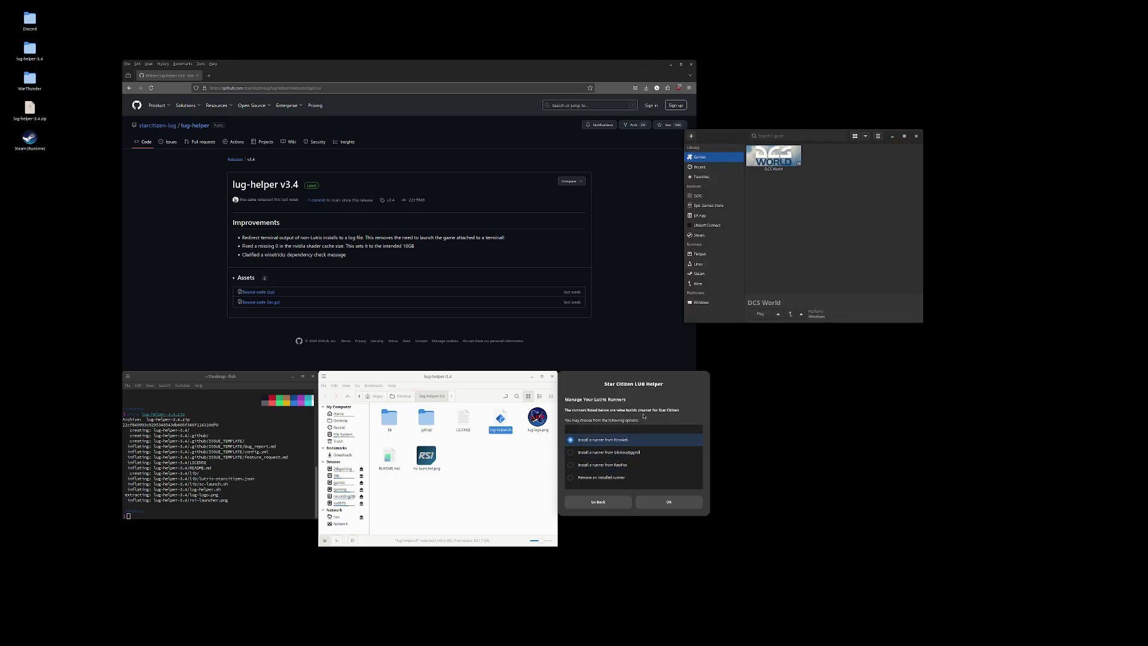
Install the top RawFox Wine runner version via LUG Helper and minimize the terminal
left_click(632, 452)
left_click(639, 465)
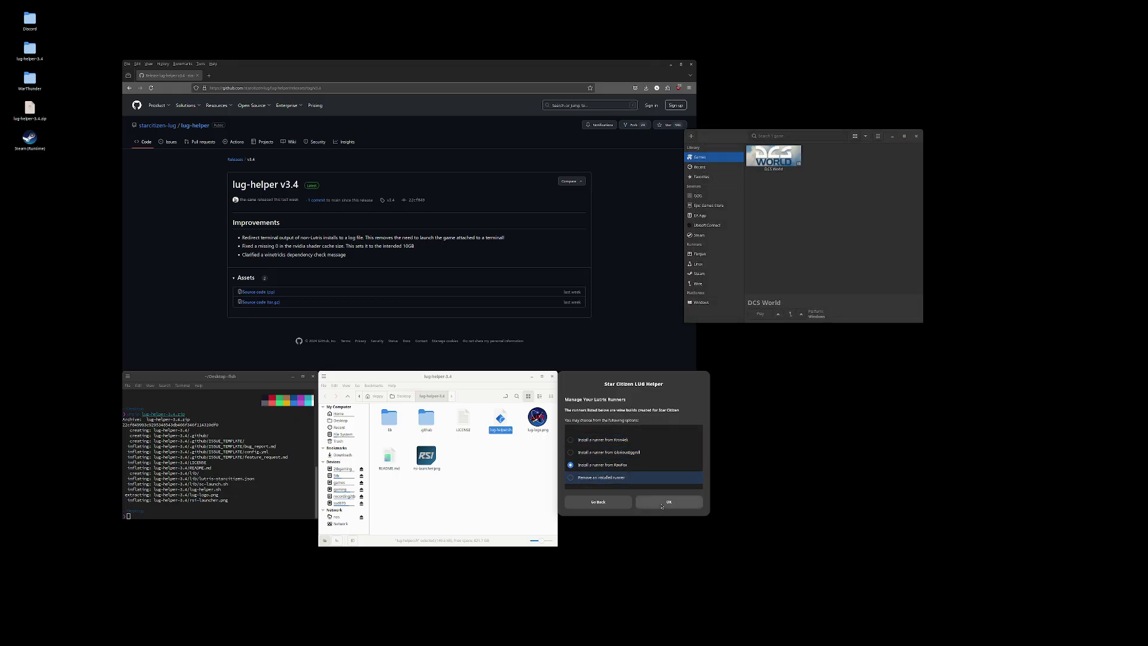
left_click(662, 504)
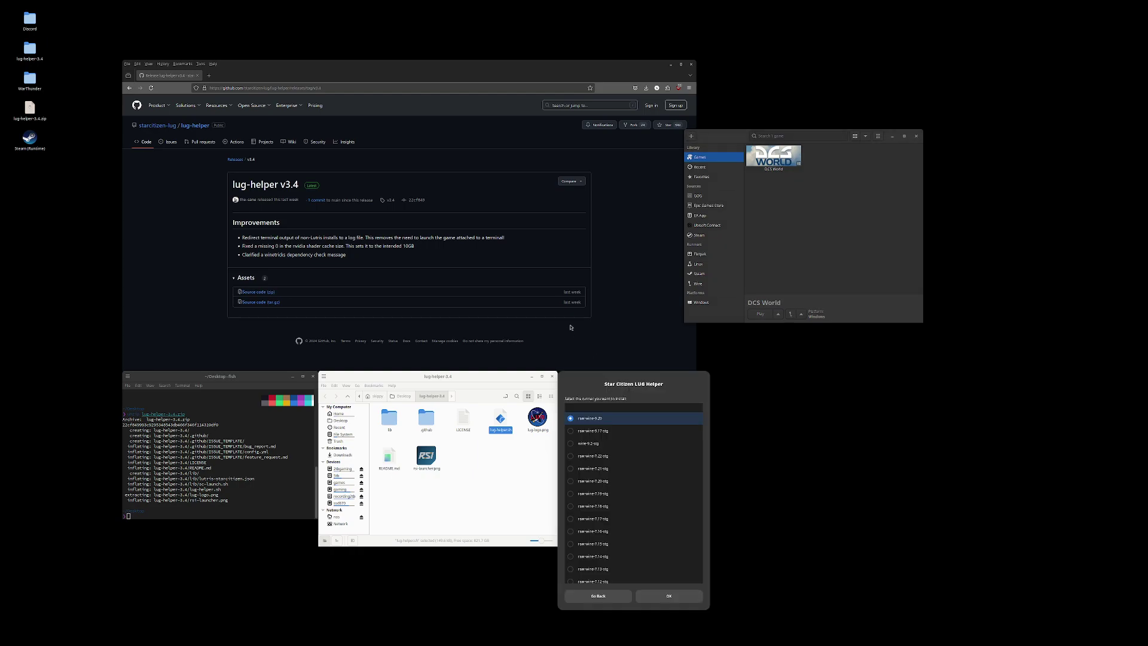
left_click(666, 595)
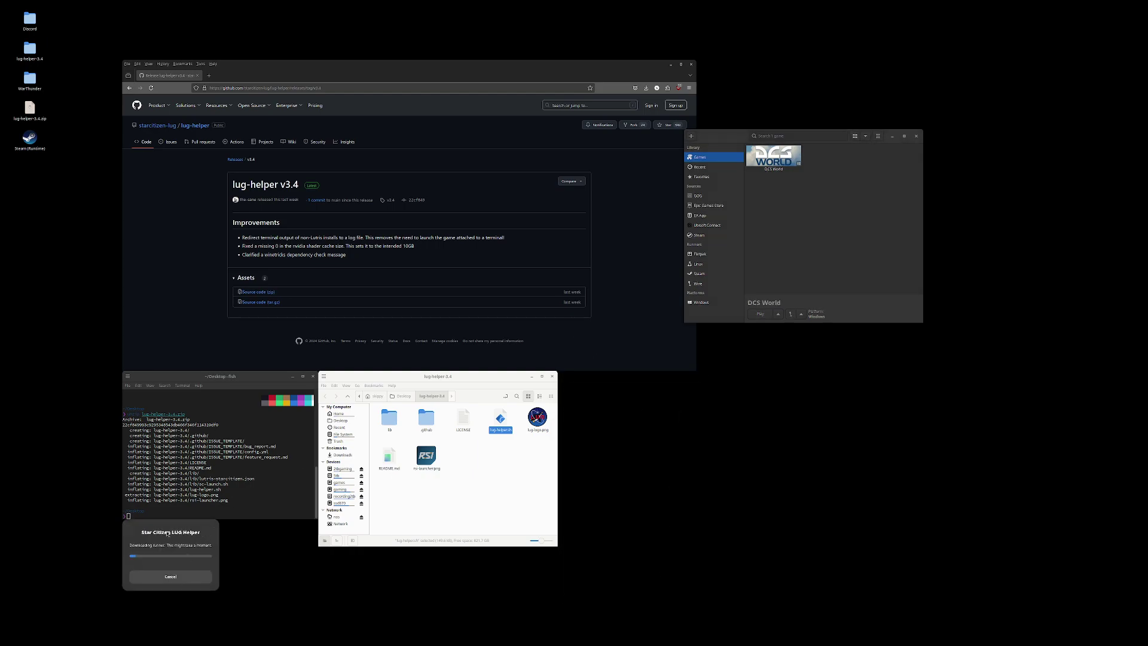
left_click(290, 377)
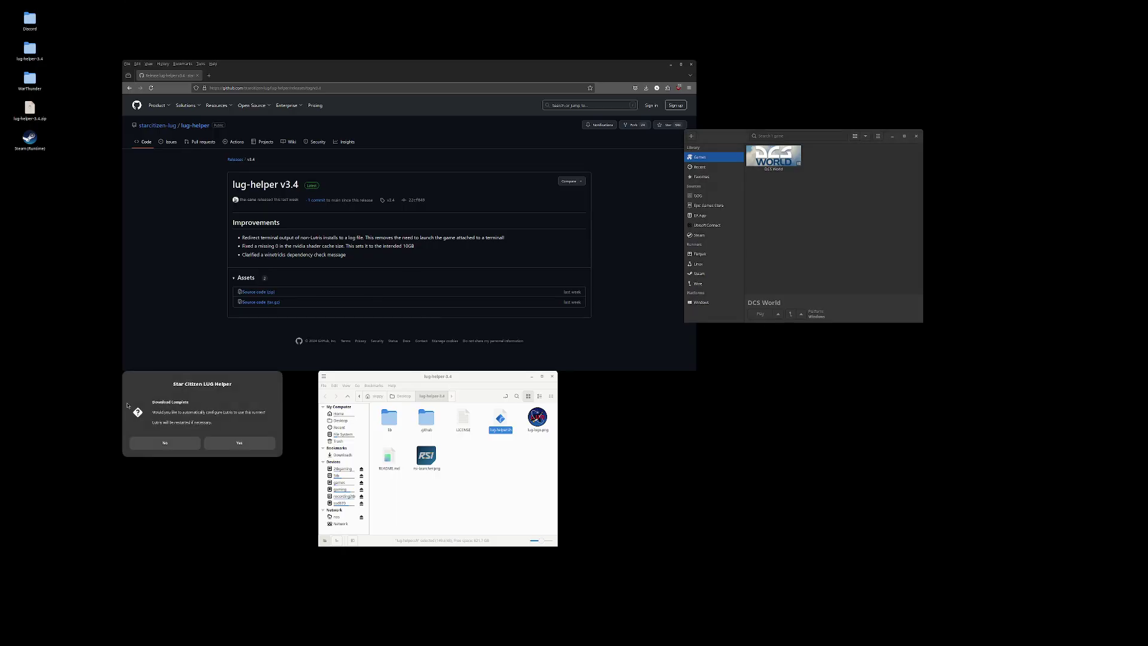
Dismiss the download-complete prompt and return to LUG Helper's main menu
left_click(177, 442)
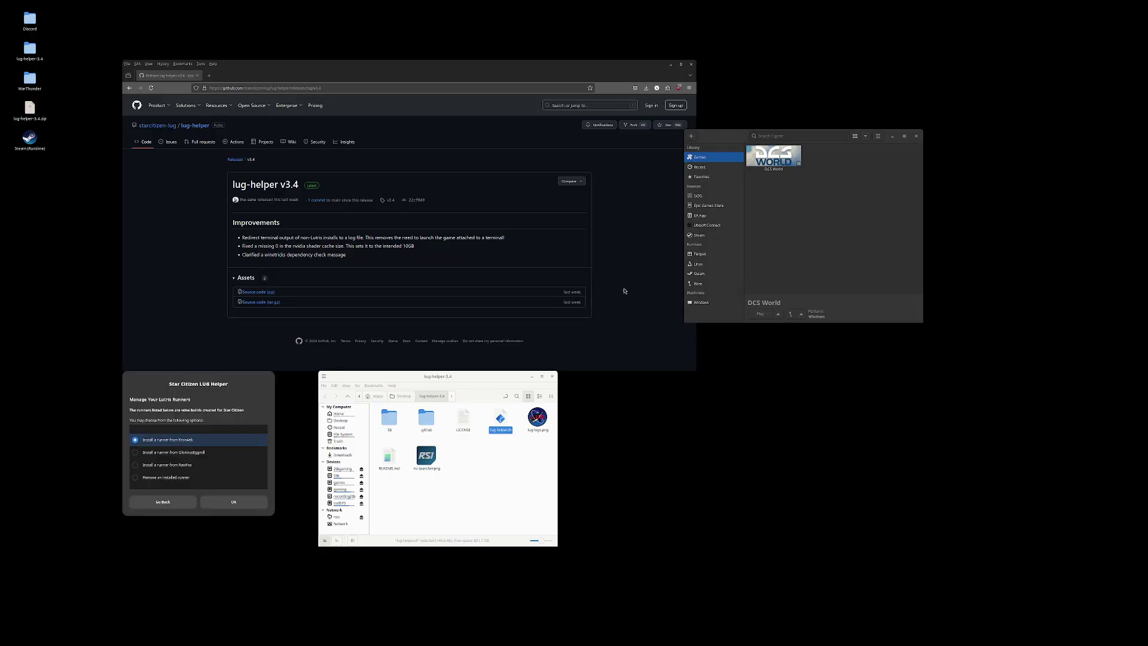
left_click_drag(226, 380, 593, 170)
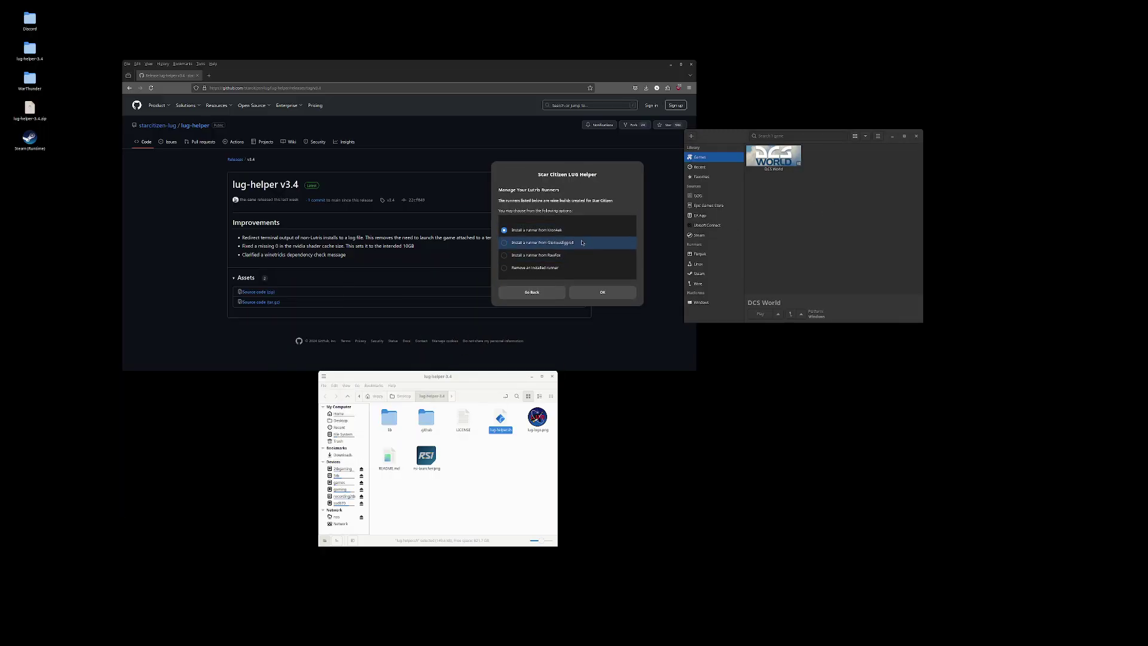
left_click(535, 298)
left_click_drag(234, 384, 575, 191)
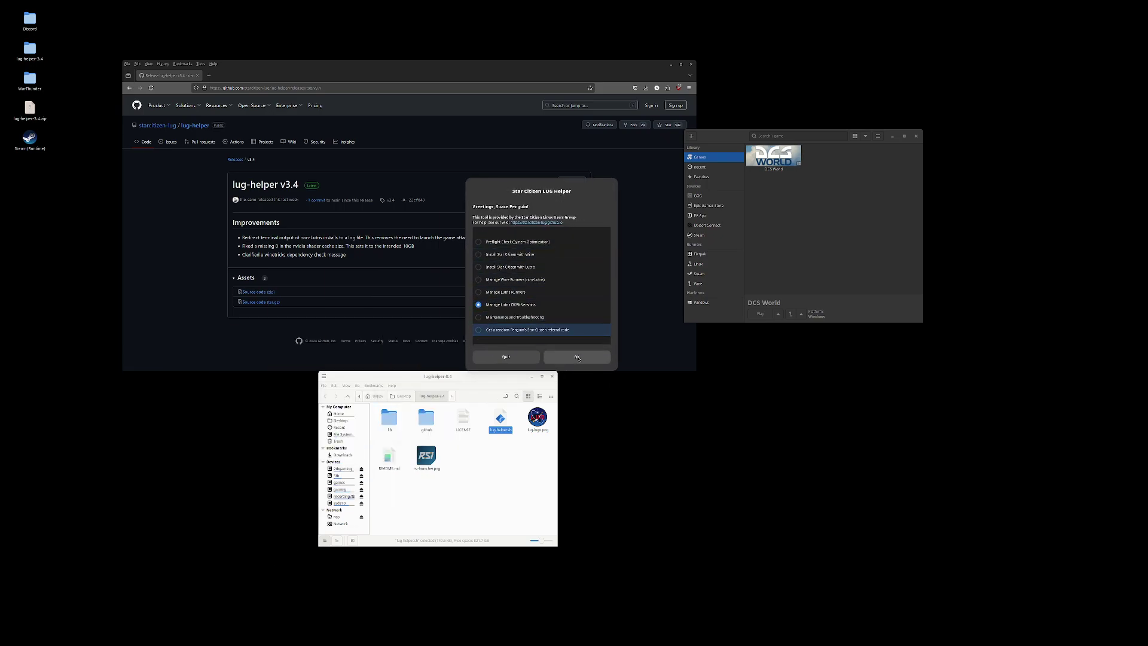
Install DXVK 2.5 from doitsujin and reopen the DXVK version list
left_click(576, 356)
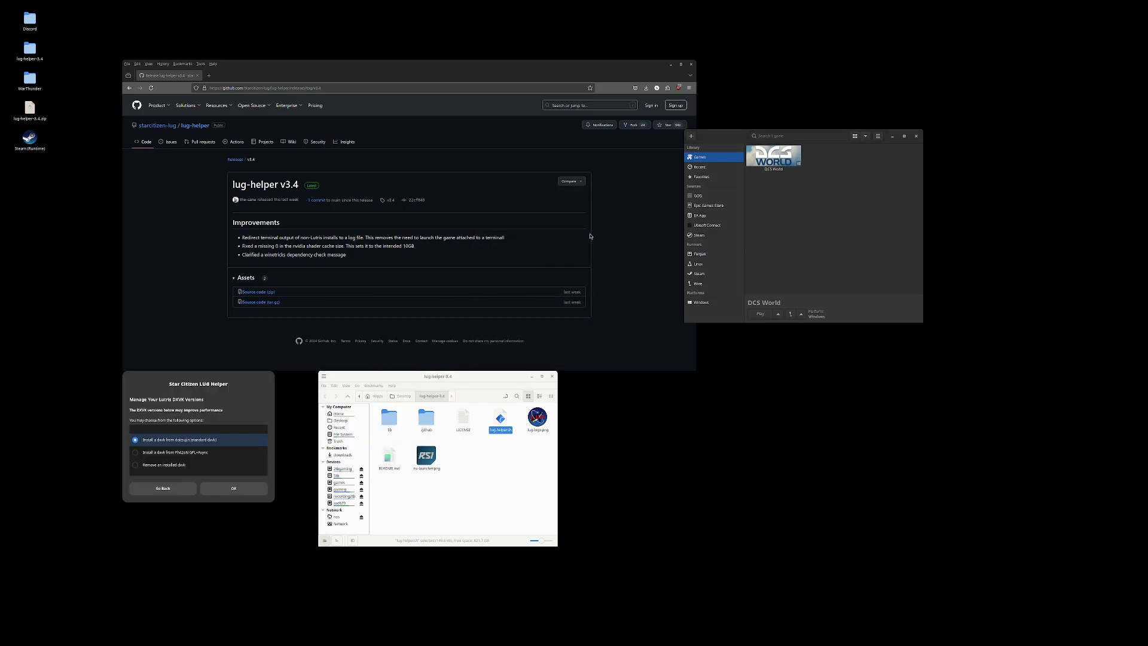
left_click(233, 488)
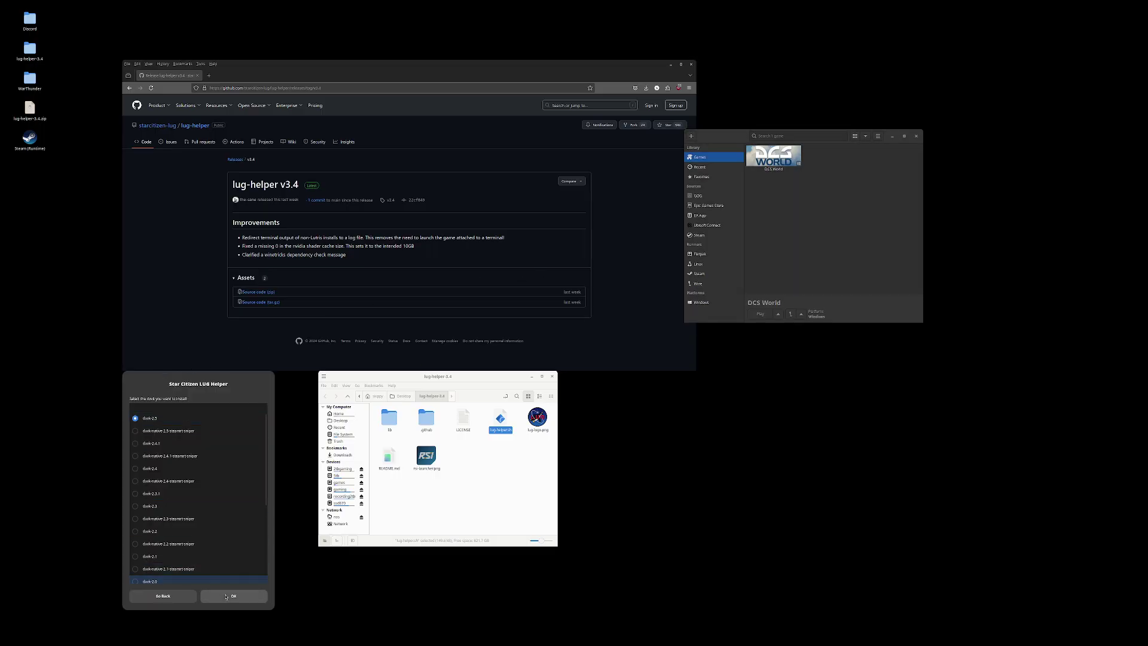
left_click(234, 596)
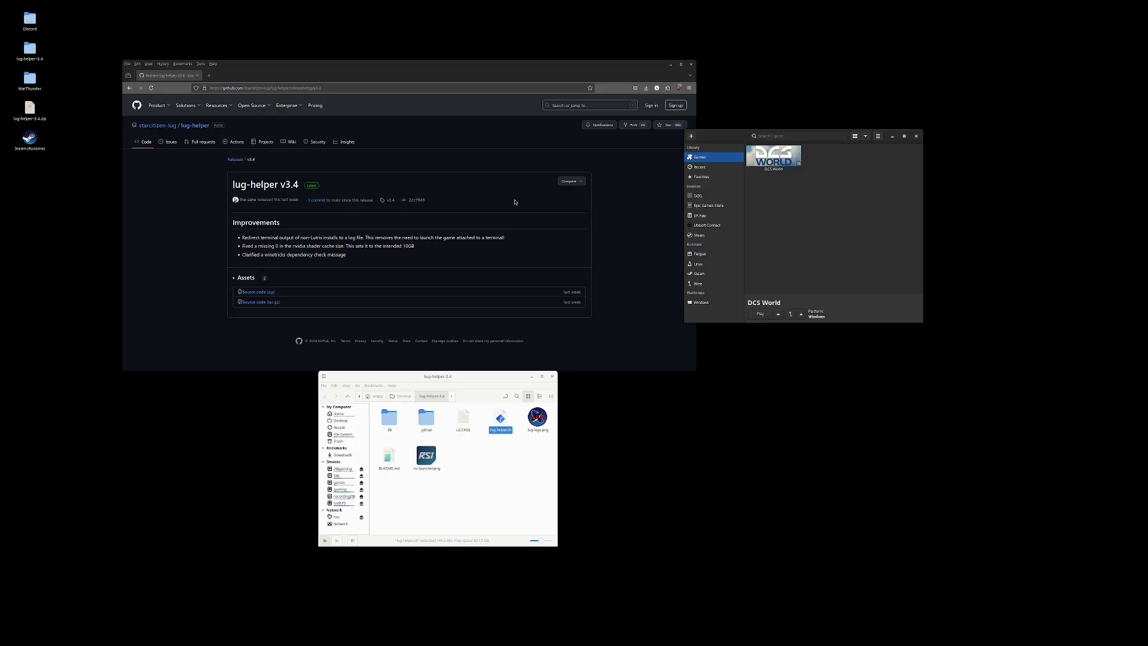
left_click(239, 442)
left_click(175, 453)
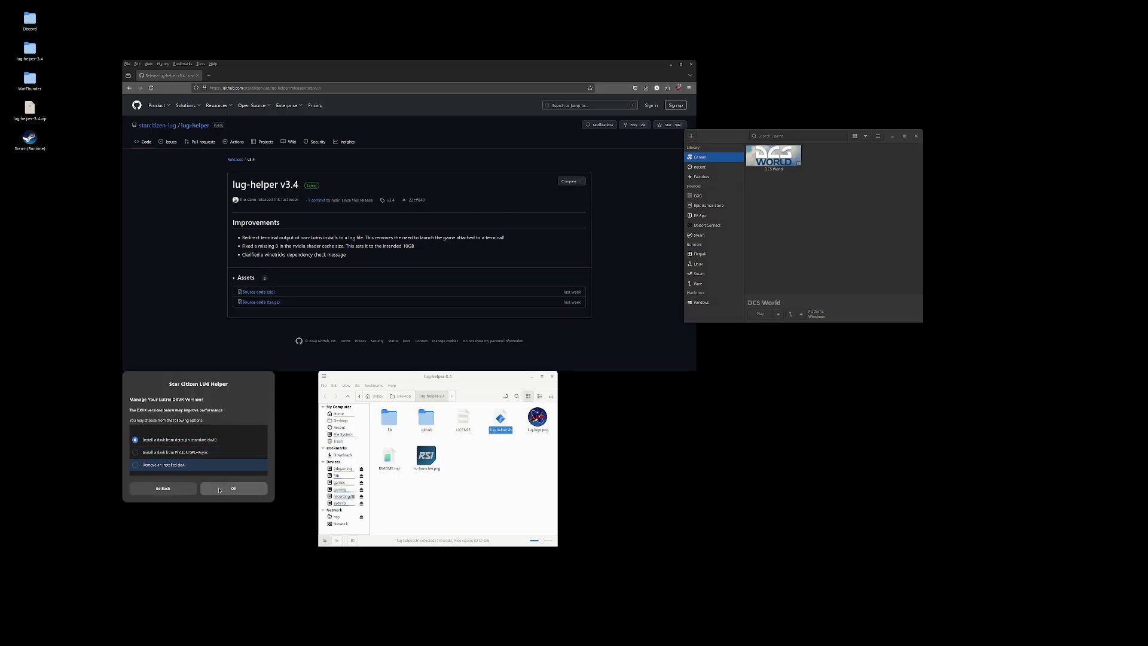
left_click(233, 488)
left_click_drag(210, 389, 337, 237)
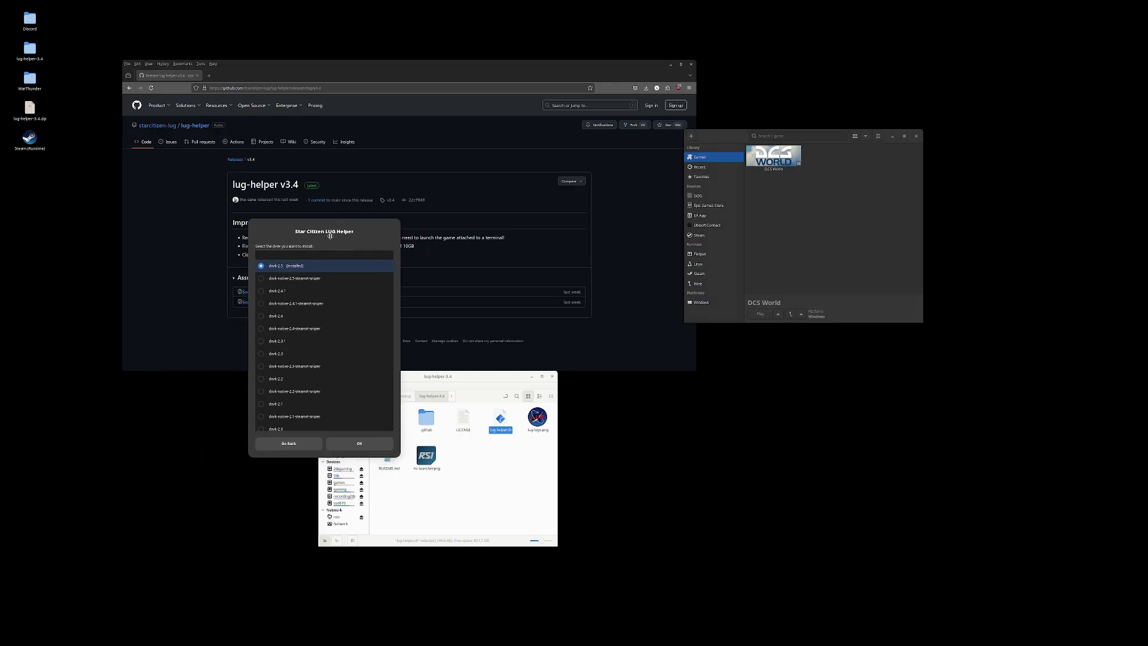
Set DCS World's DXVK version to 2.5 in its runner options and save
right_click(795, 154)
left_click(810, 172)
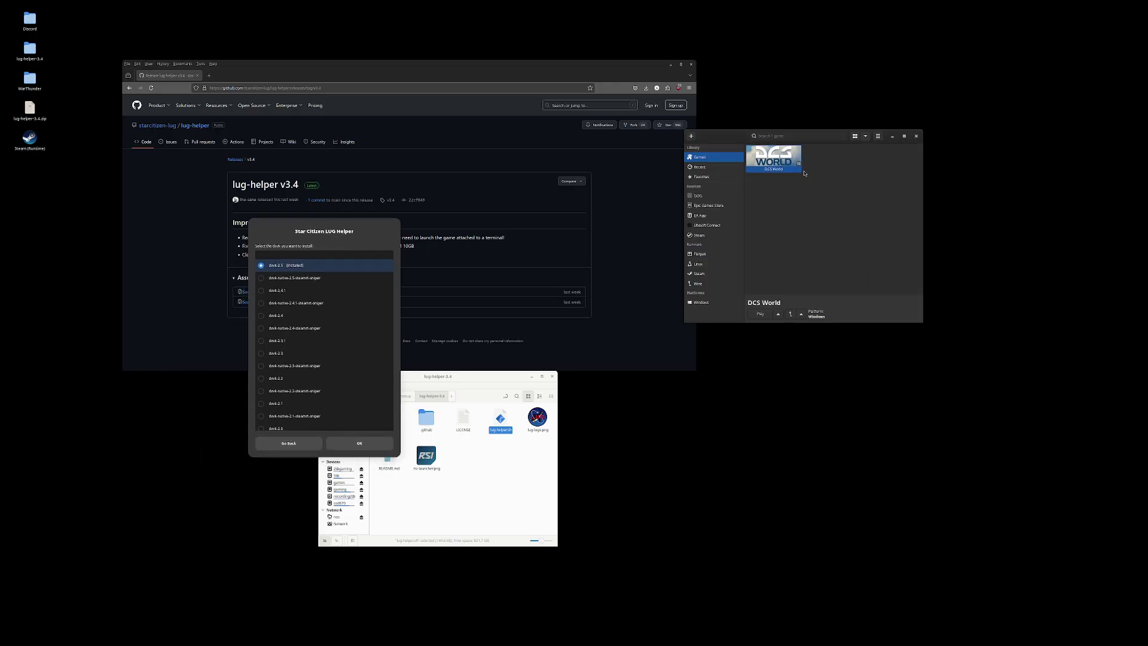
left_click(757, 148)
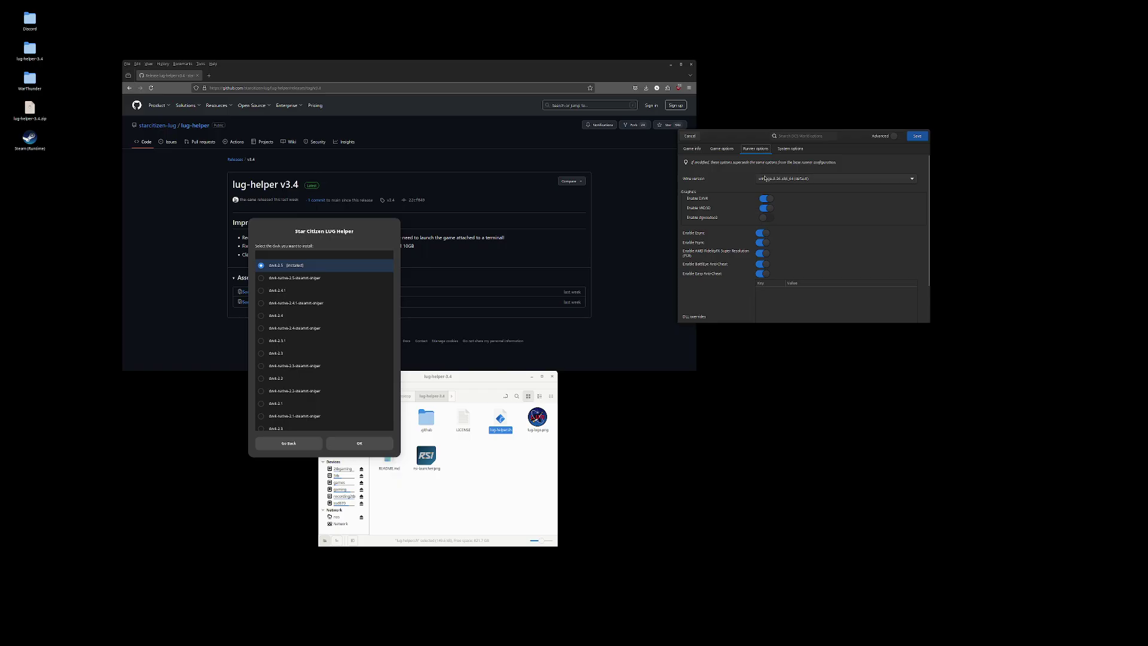
left_click(894, 136)
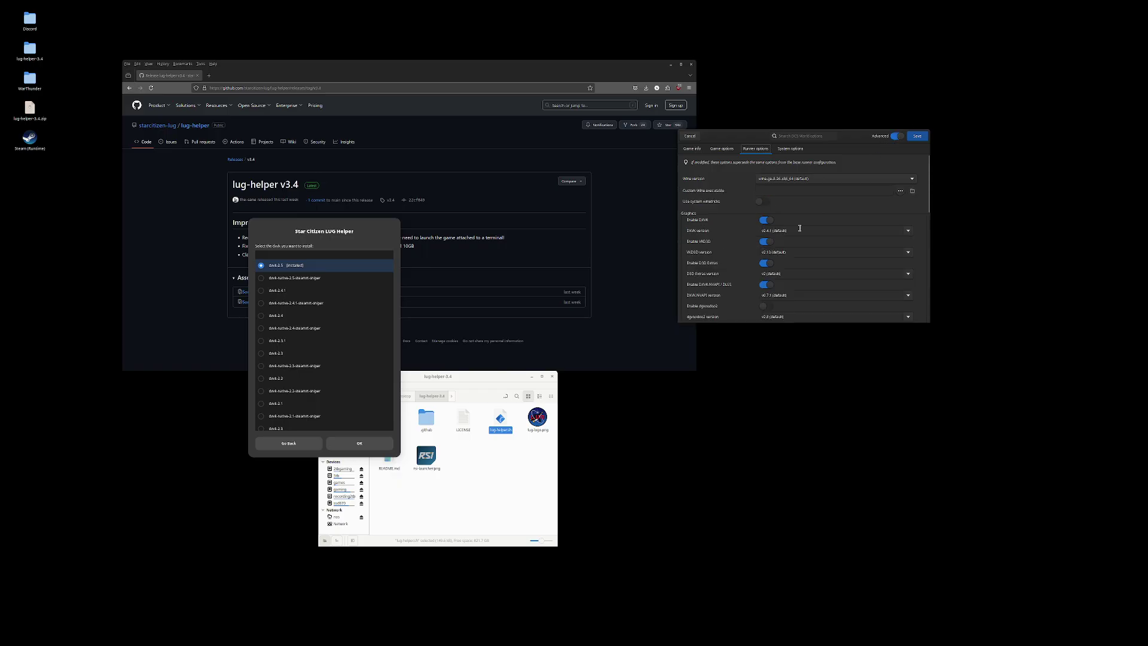
left_click_drag(799, 228, 673, 230)
type("dxvk-2.5")
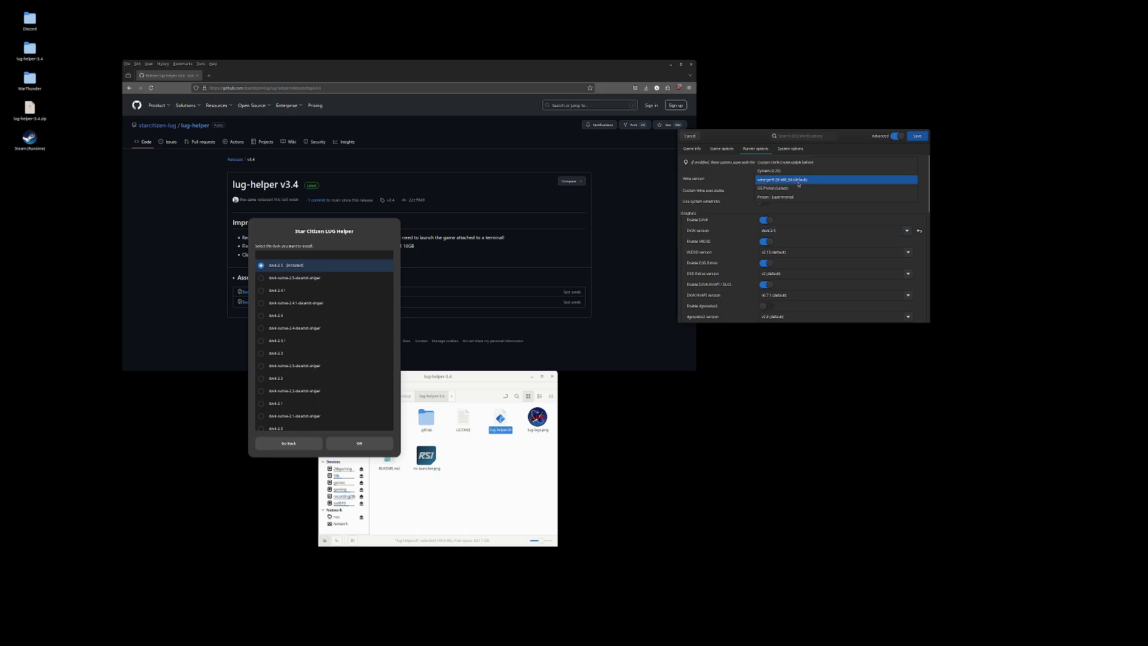
key("Tab")
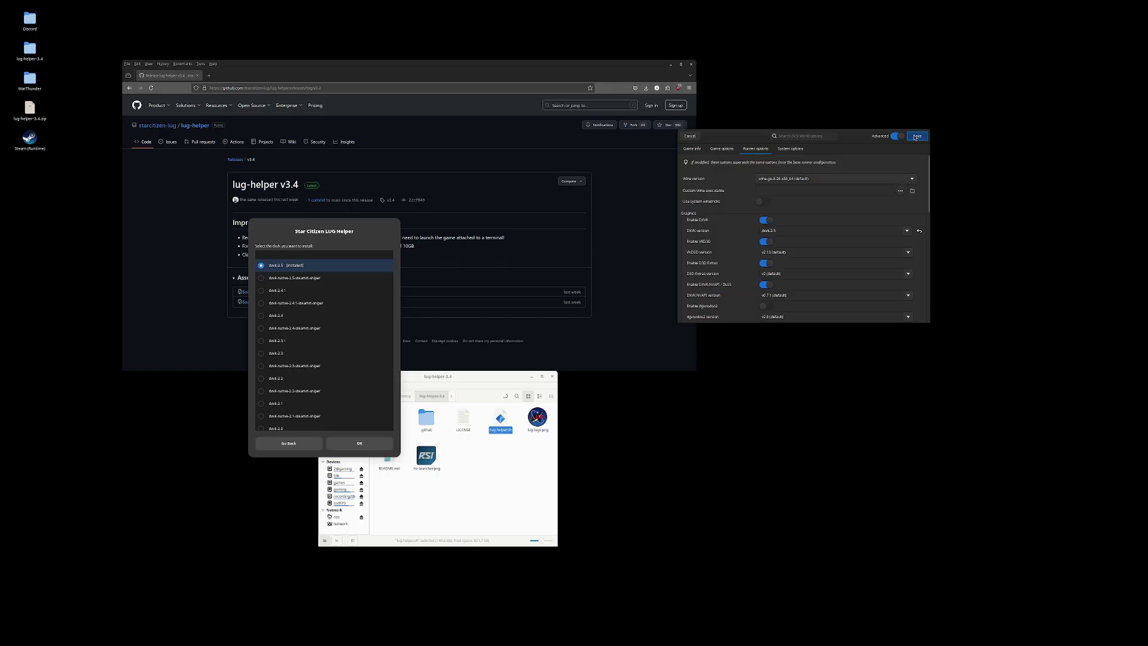
left_click(917, 135)
left_click(917, 135)
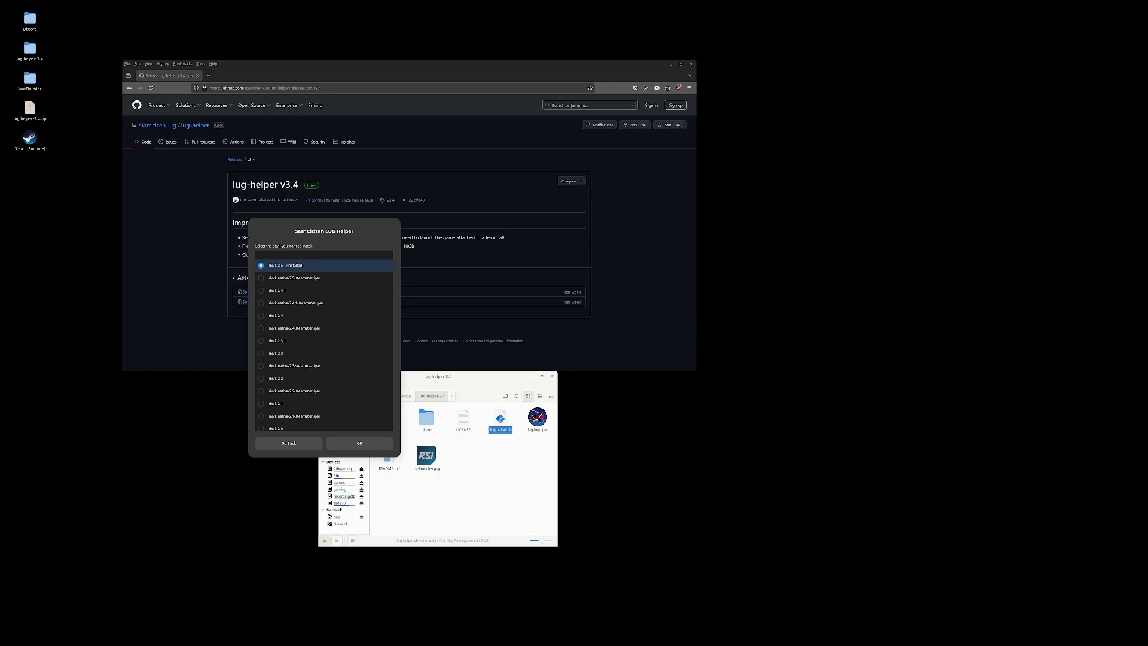
Set DCS World's Wine version to raw-wine-9.20 and save
right_click(779, 149)
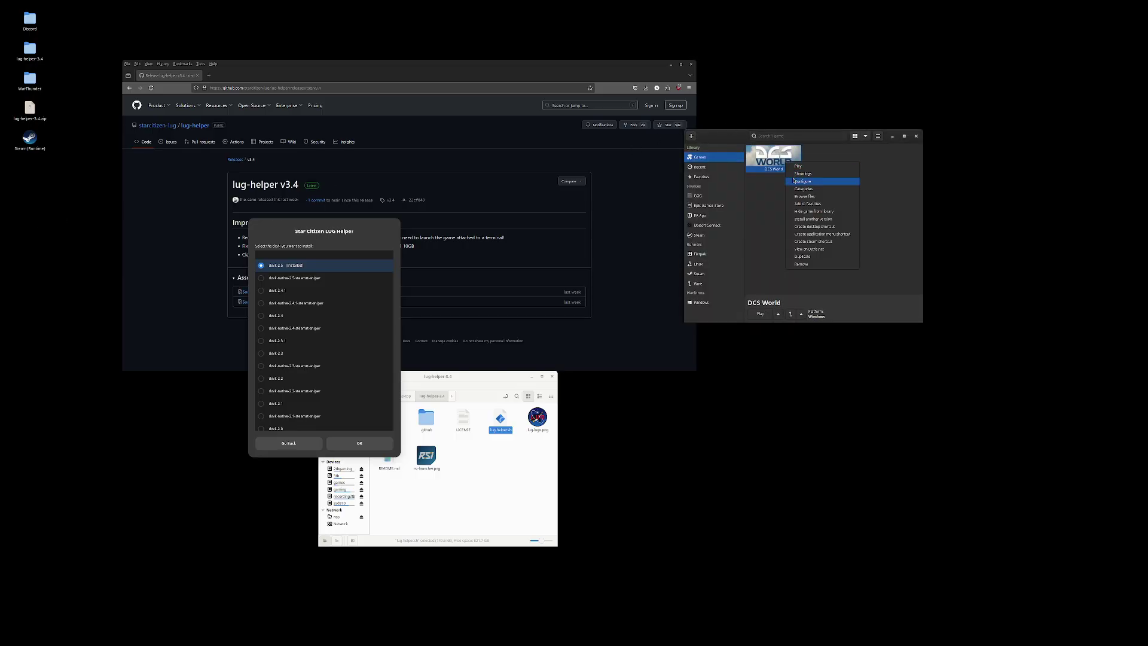
left_click(798, 171)
left_click(723, 149)
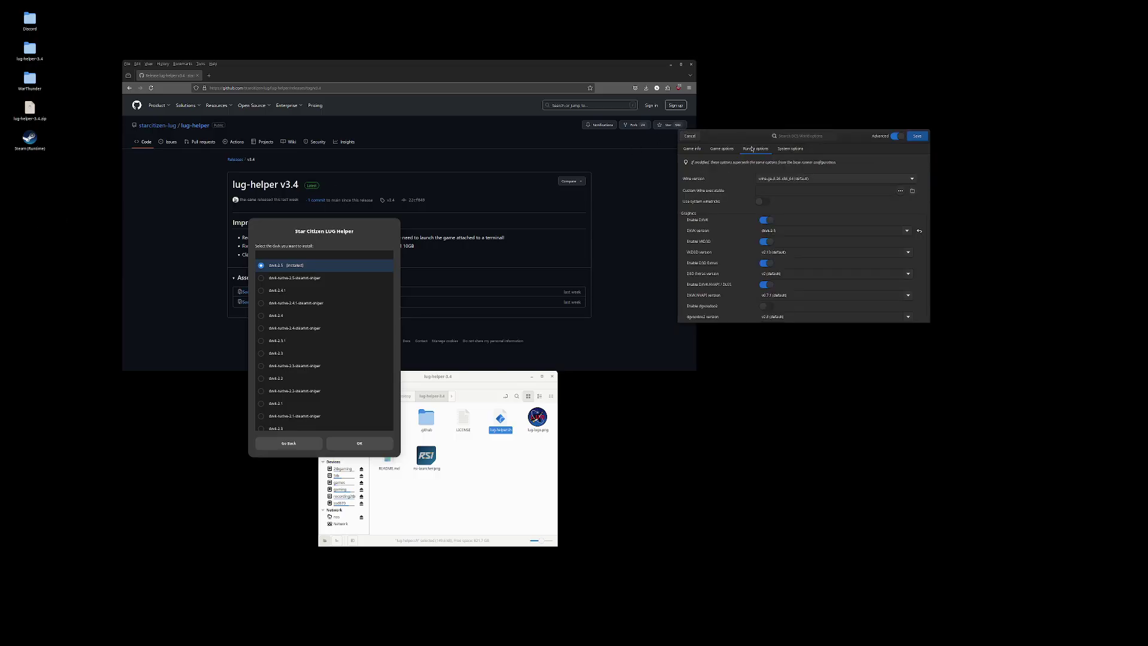
left_click(777, 180)
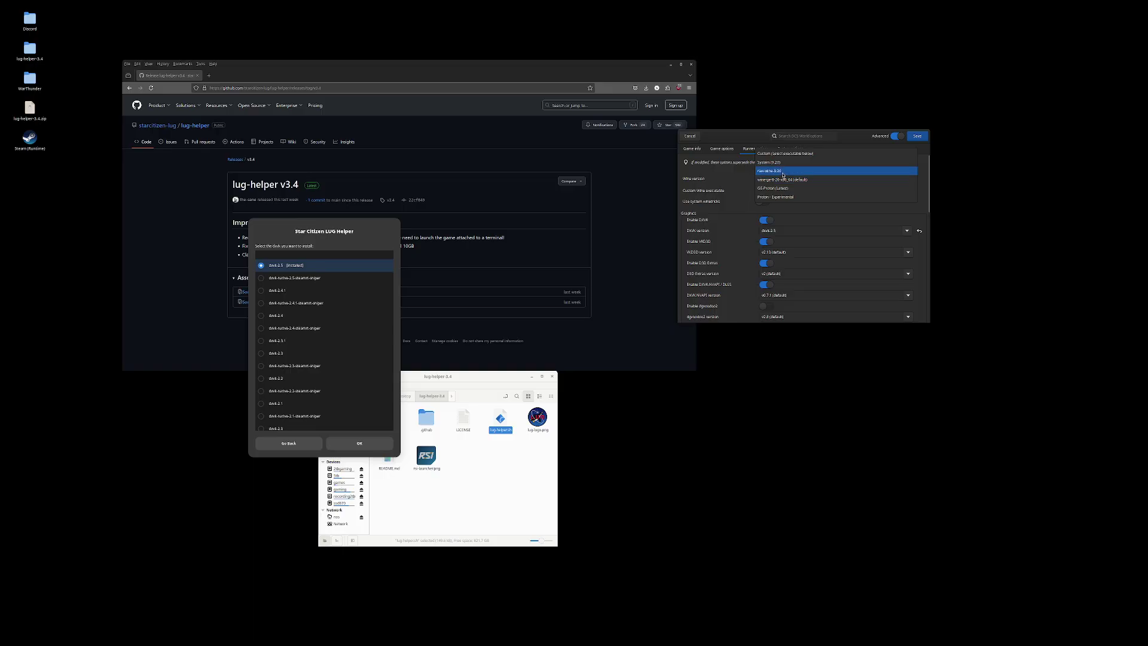
left_click(784, 174)
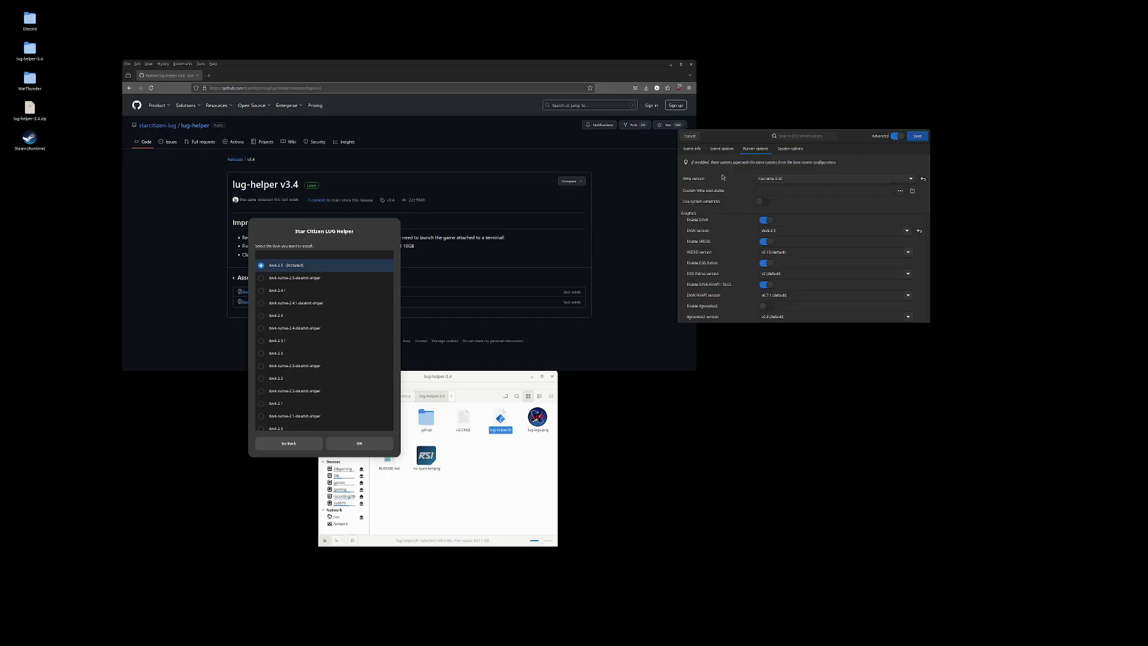
left_click(915, 136)
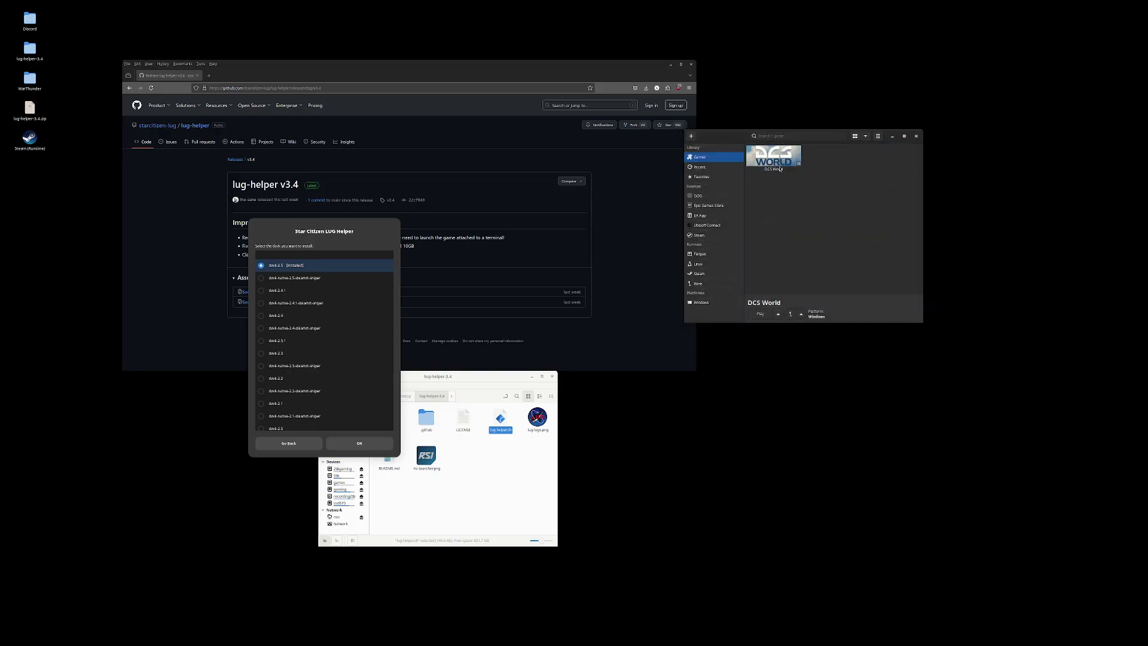
Quit LUG Helper and accept installing Wine Mono
left_click(288, 425)
left_click(360, 443)
left_click(163, 489)
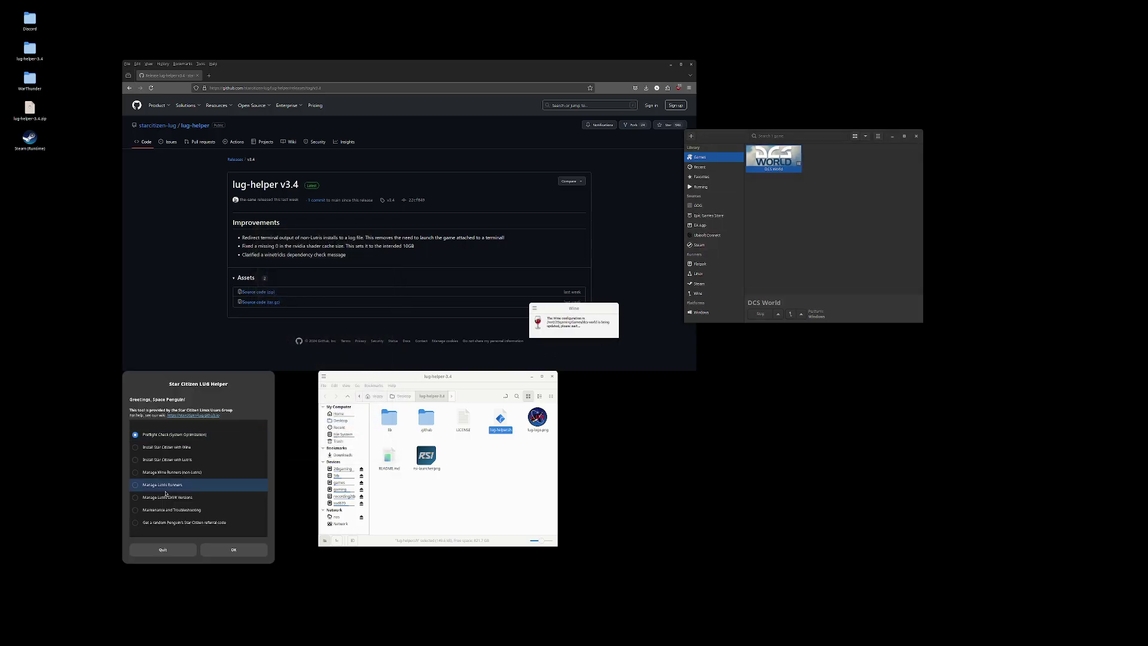
left_click(163, 548)
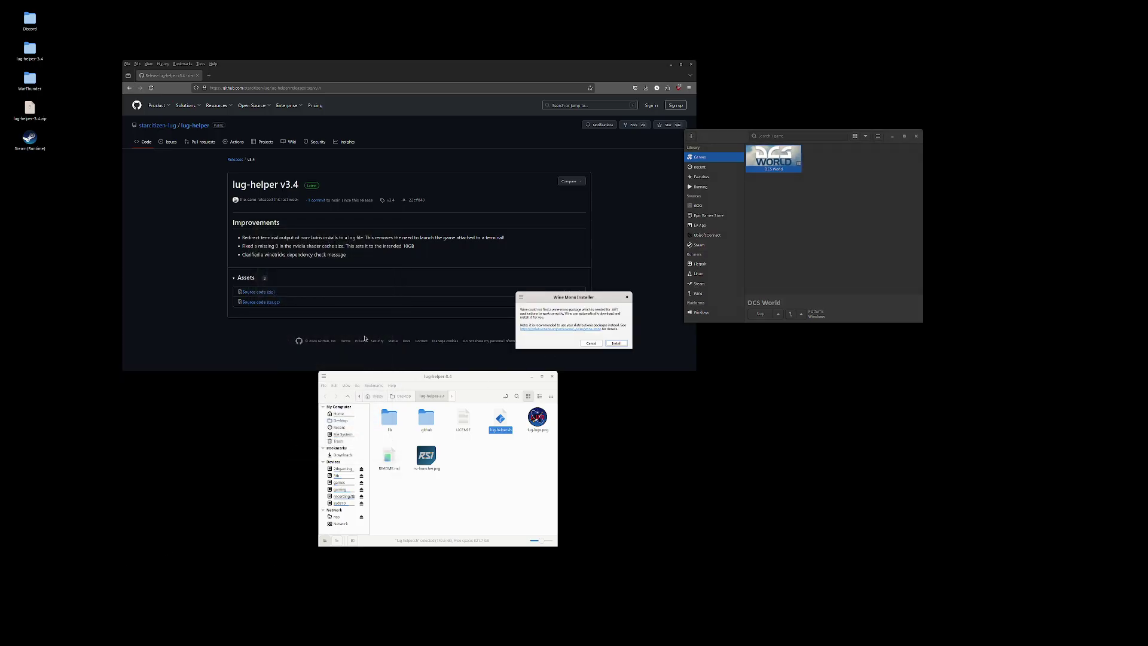
left_click(616, 342)
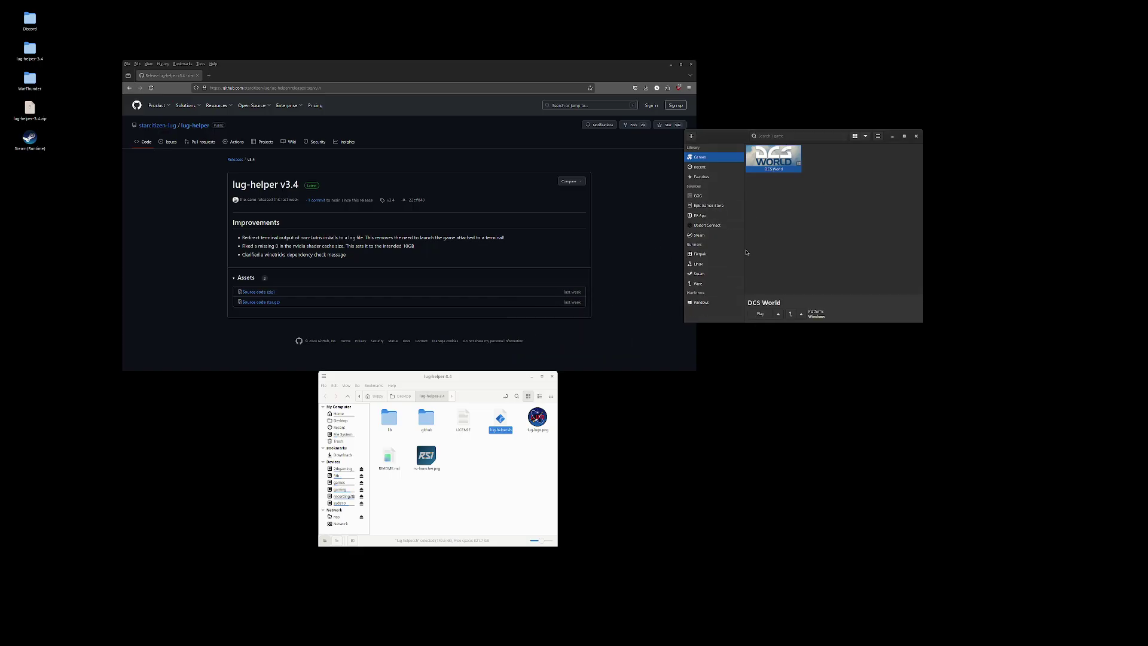
Add a wbemprox DLL override with value n in DCS World's Wine runner options
right_click(769, 159)
left_click(802, 176)
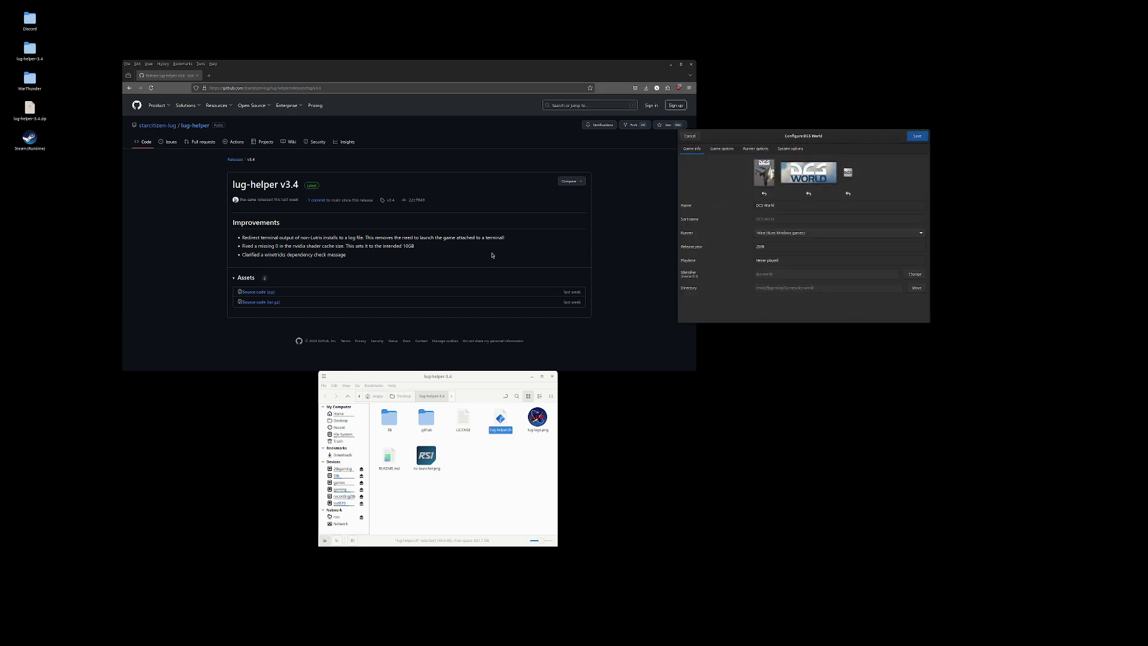
left_click(755, 148)
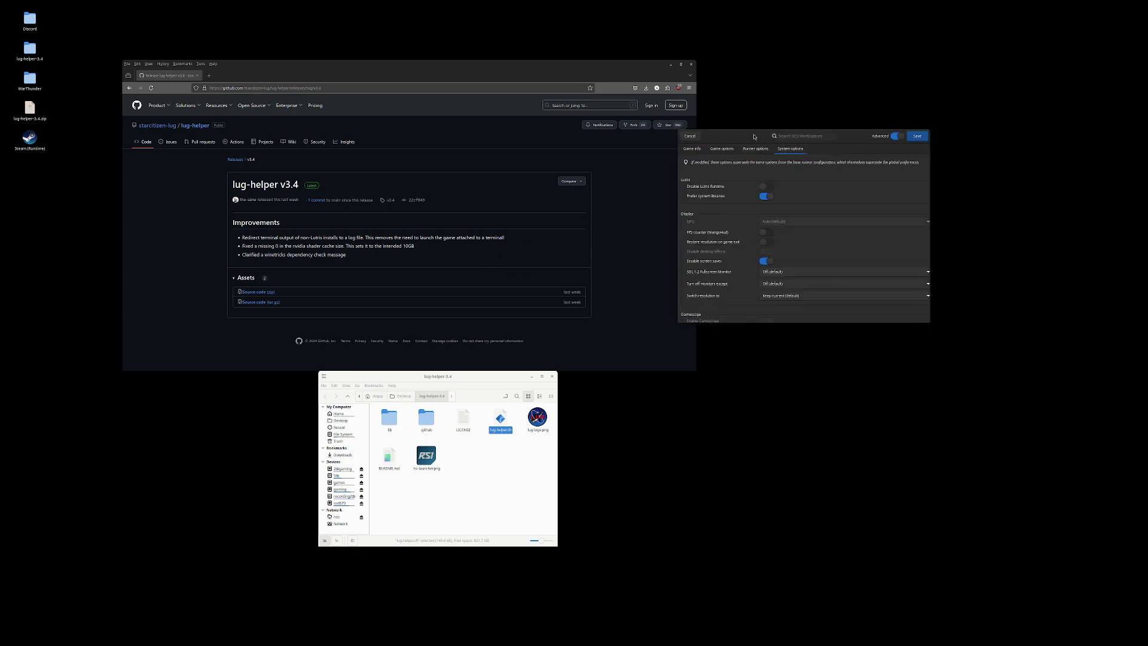
left_click_drag(753, 135, 412, 158)
scroll(370, 269, "down", 3)
scroll(371, 269, "down", 3)
scroll(371, 270, "down", 3)
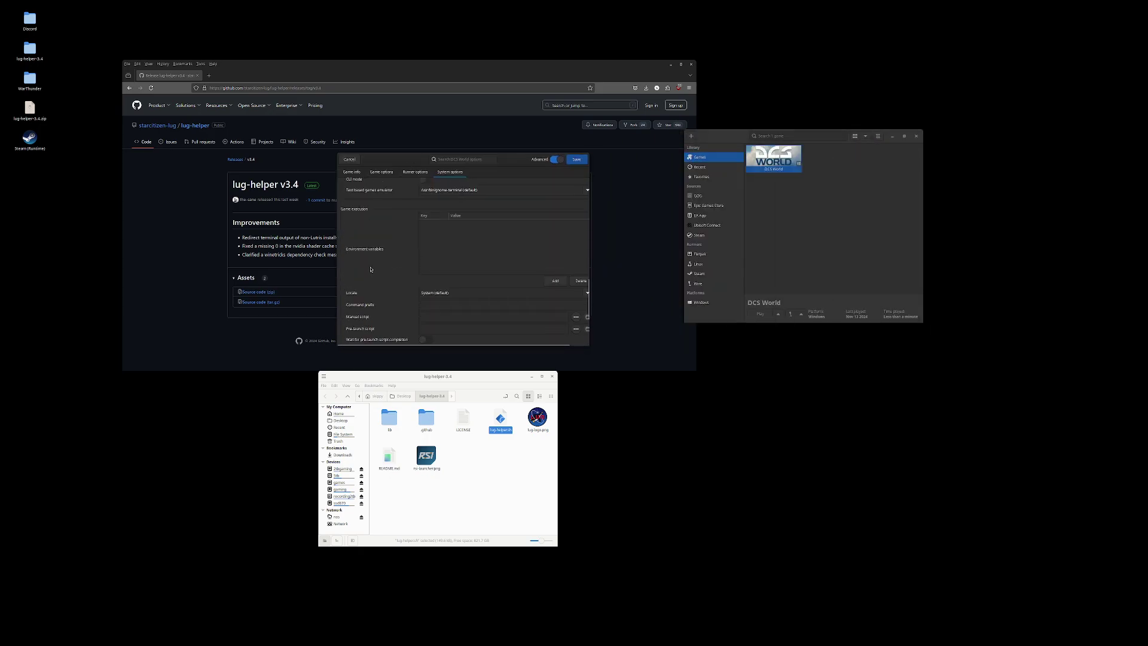
left_click(405, 172)
scroll(380, 294, "down", 5)
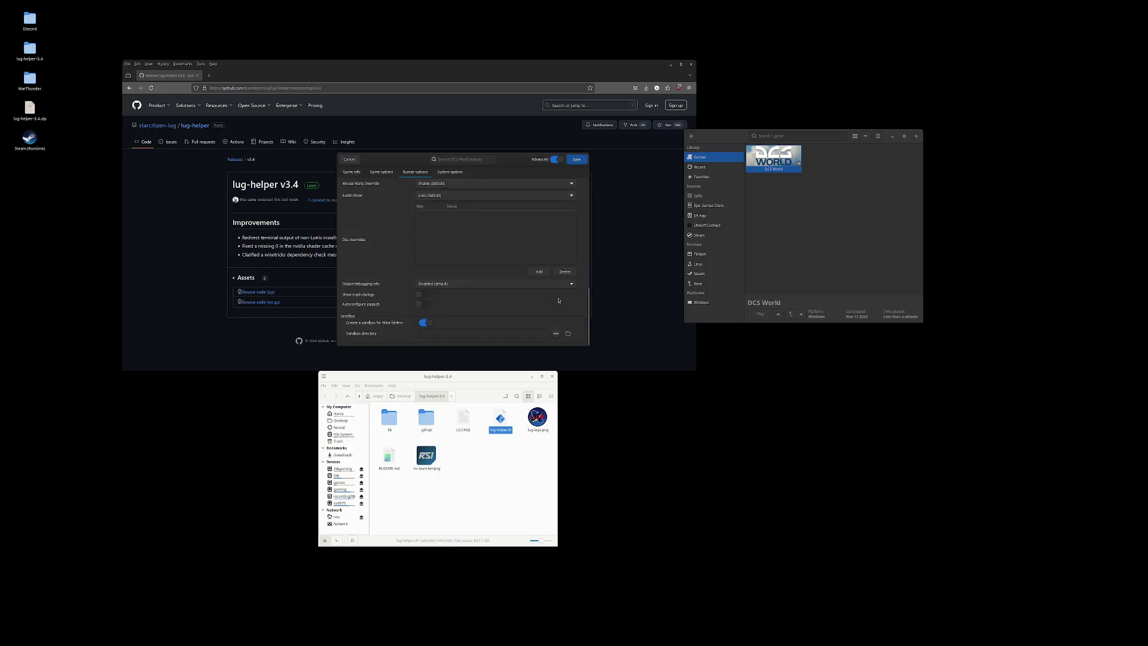
left_click(528, 270)
type("wbemprox")
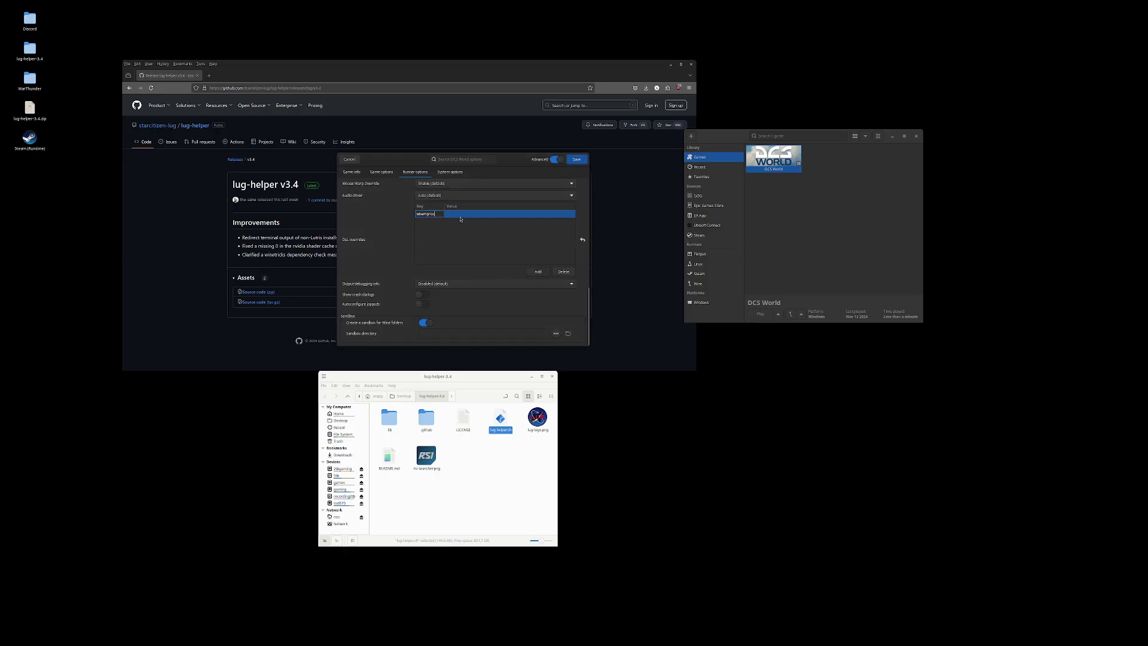
key("Tab")
key("Return")
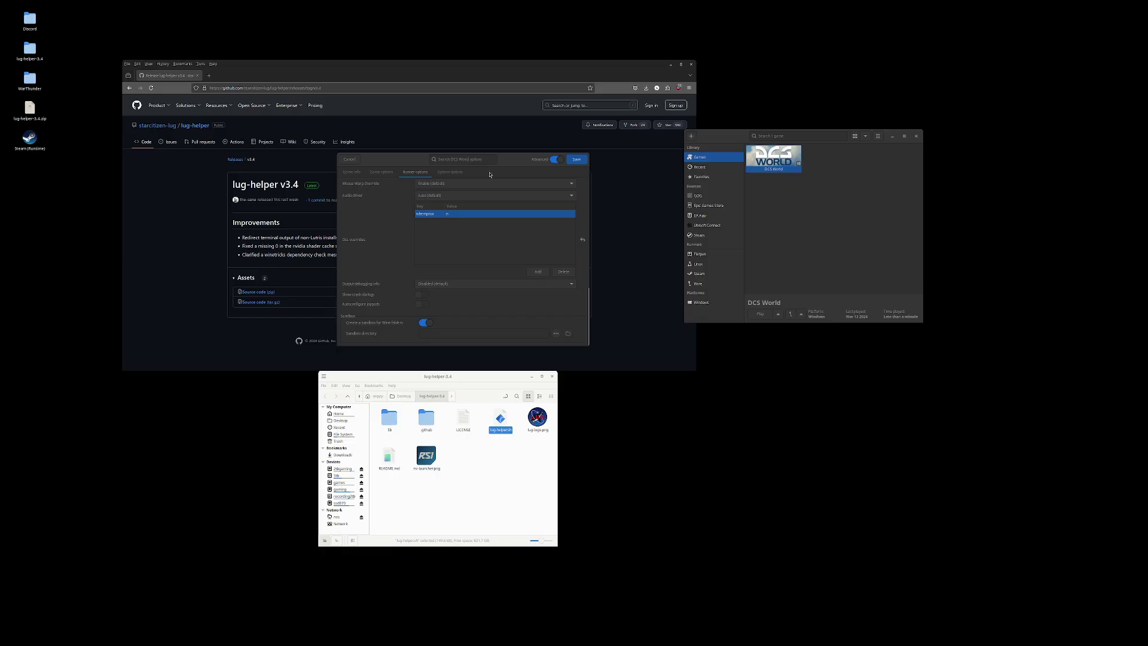
Save the settings, launch DCS World and run the updater through to its success message
left_click(584, 162)
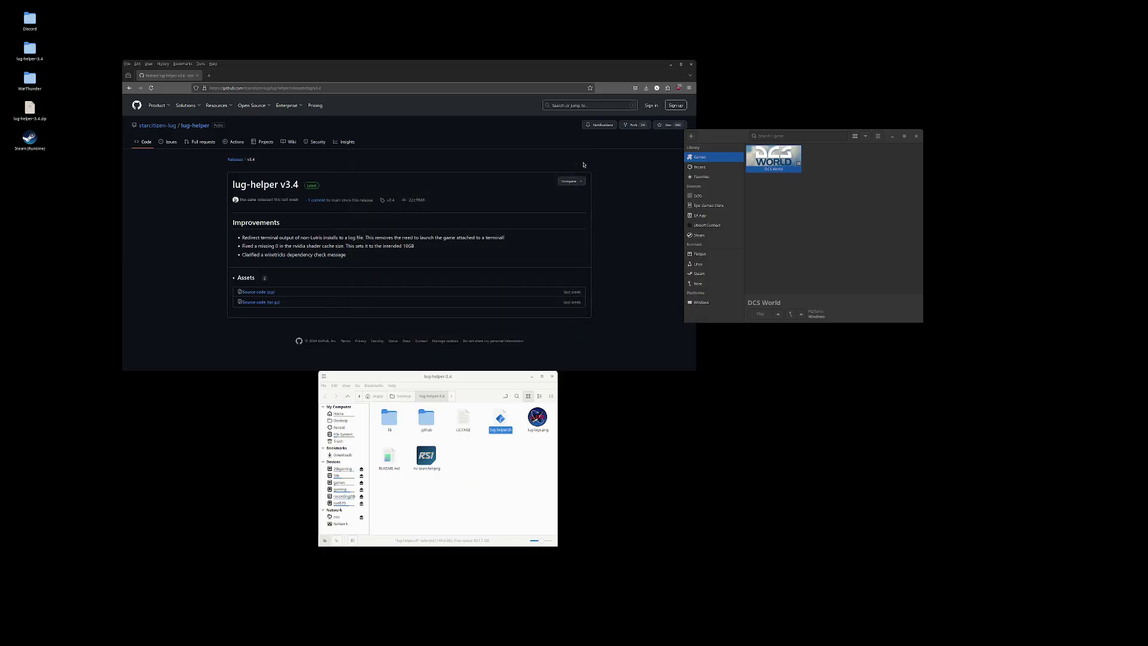
double_click(773, 162)
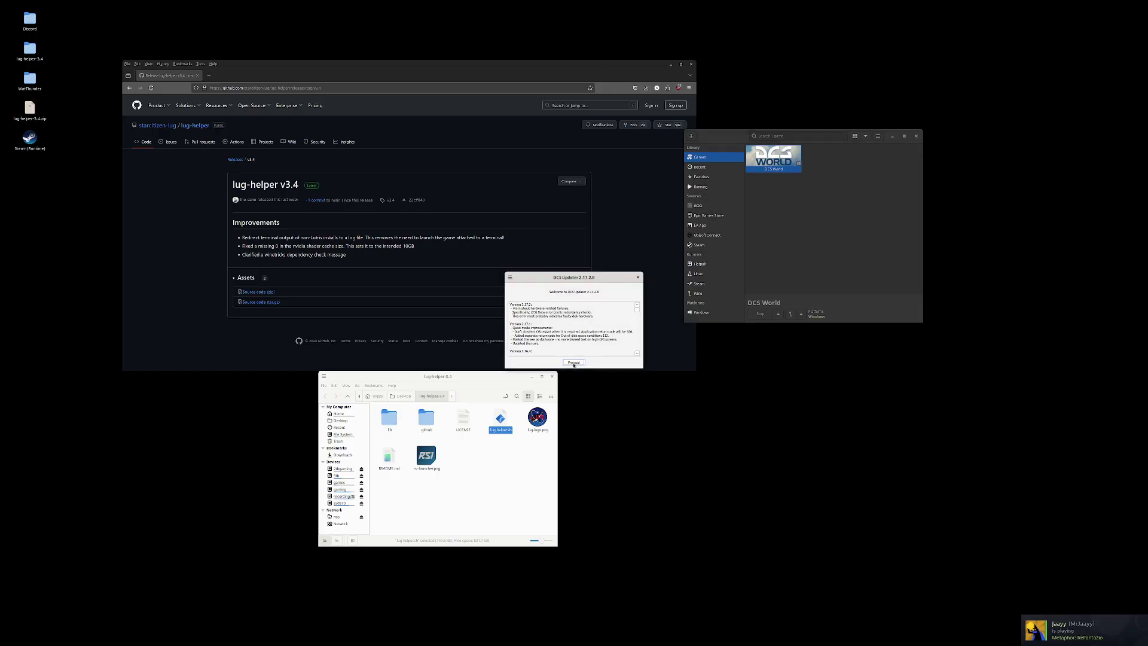
left_click(575, 363)
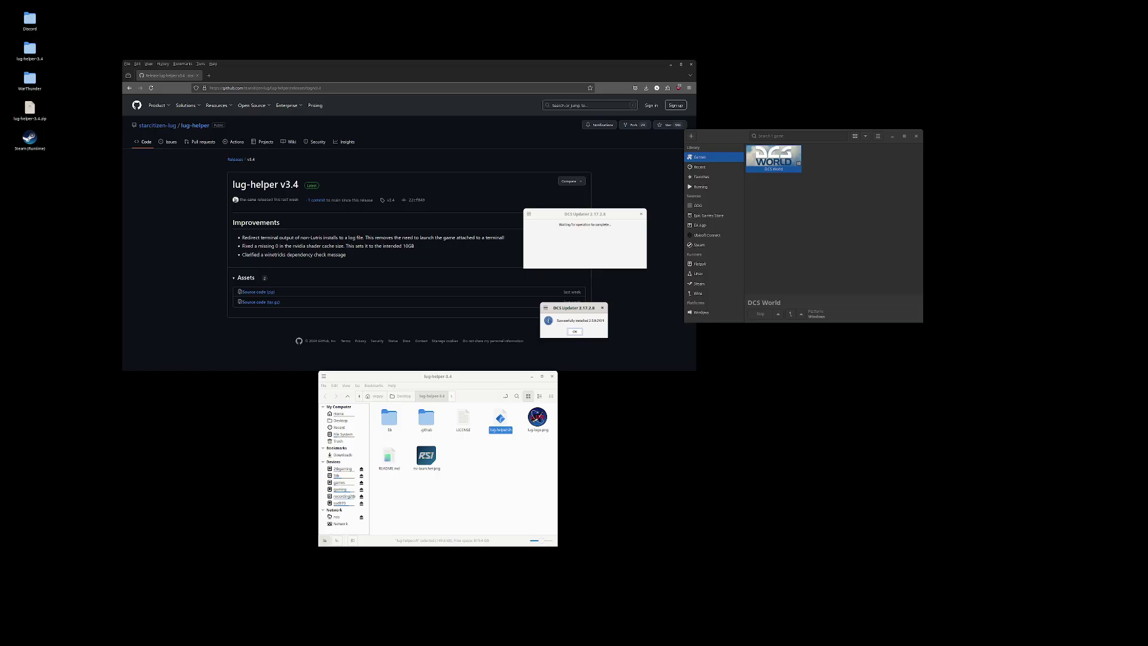
left_click(574, 331)
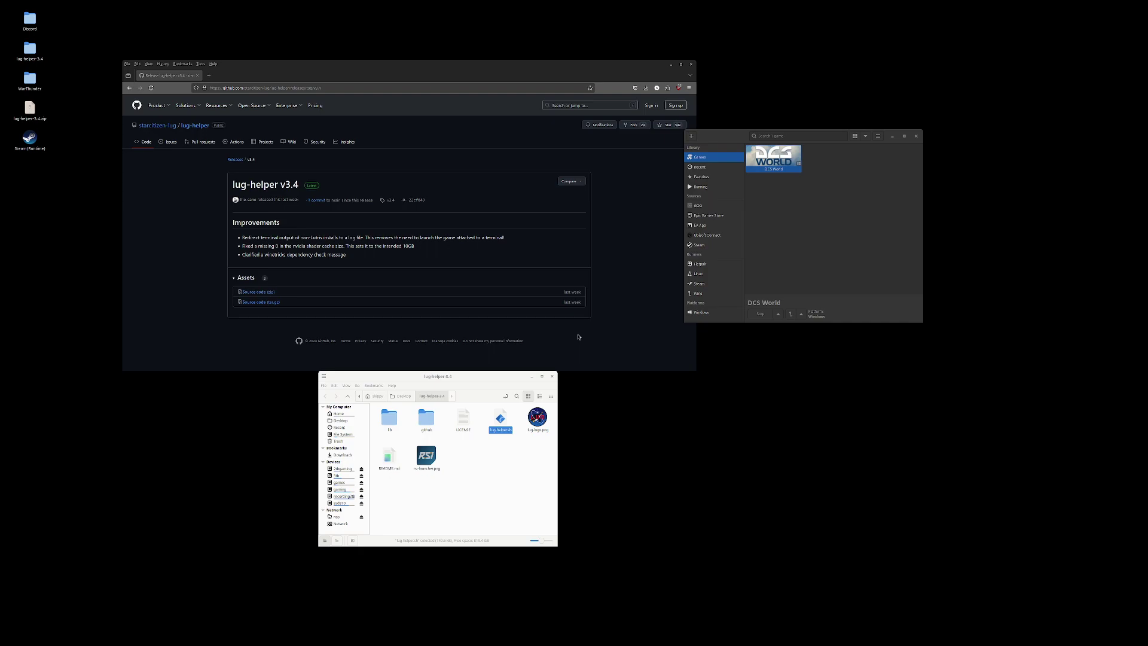
Show the running DCS World's log from Lutris and widen the log window
left_click(793, 292)
left_click(781, 313)
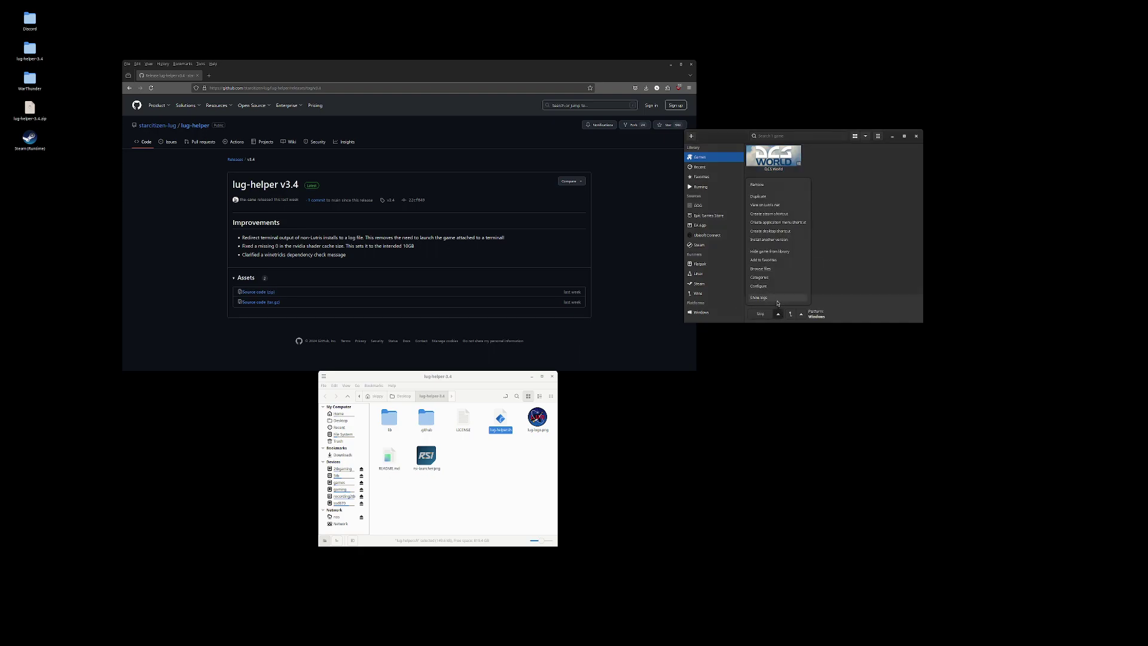
left_click(812, 294)
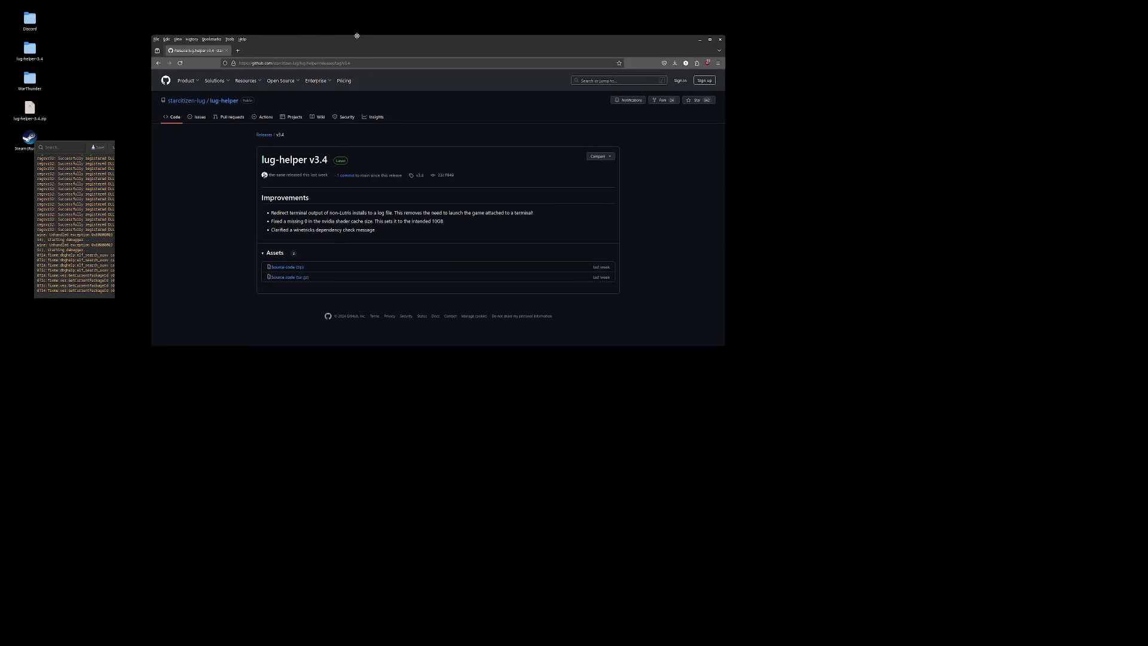
left_click(142, 178)
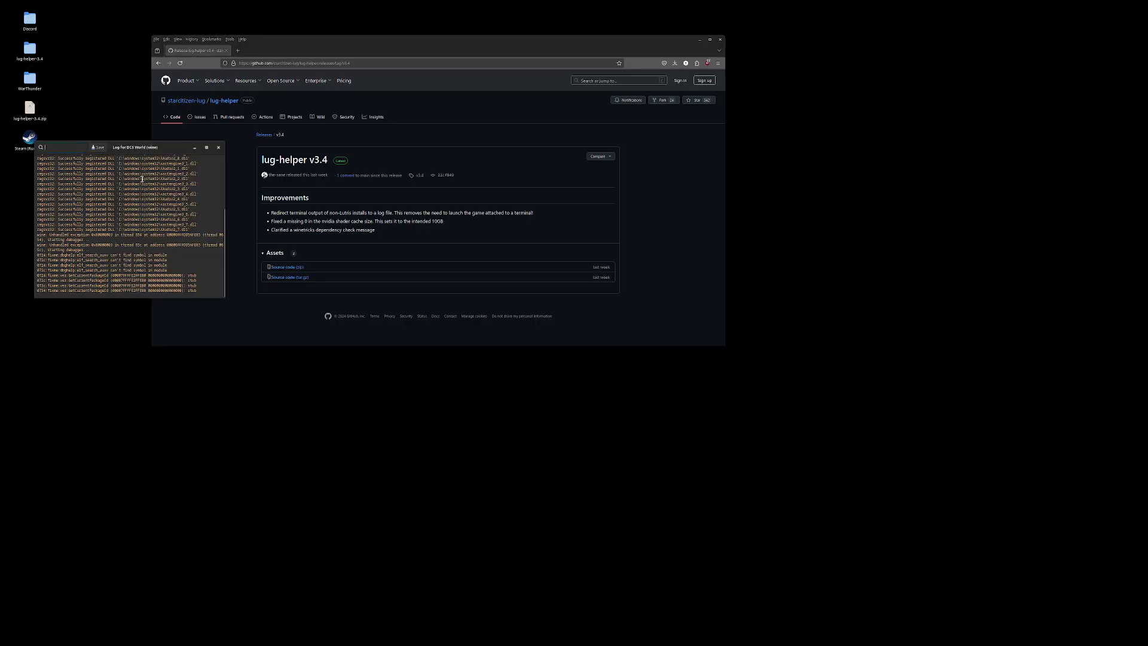
left_click_drag(225, 196, 578, 193)
scroll(210, 243, "up", 5)
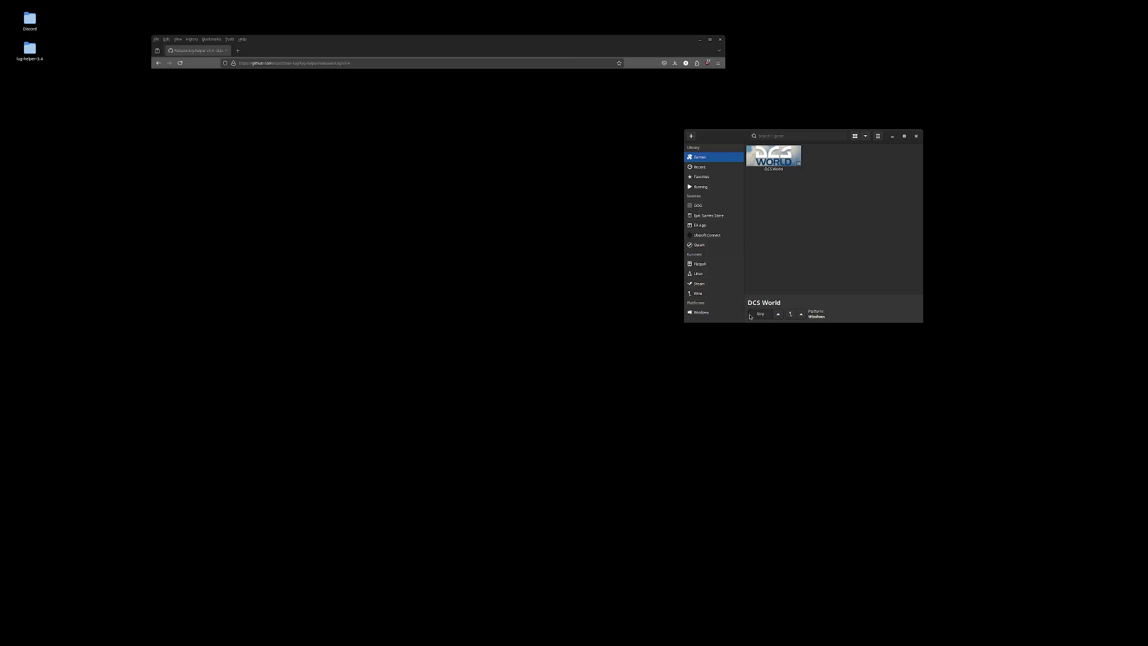
Stop the game, then open options.lua in the dcs_on_linux repo and download it
left_click(750, 316)
left_click(468, 517)
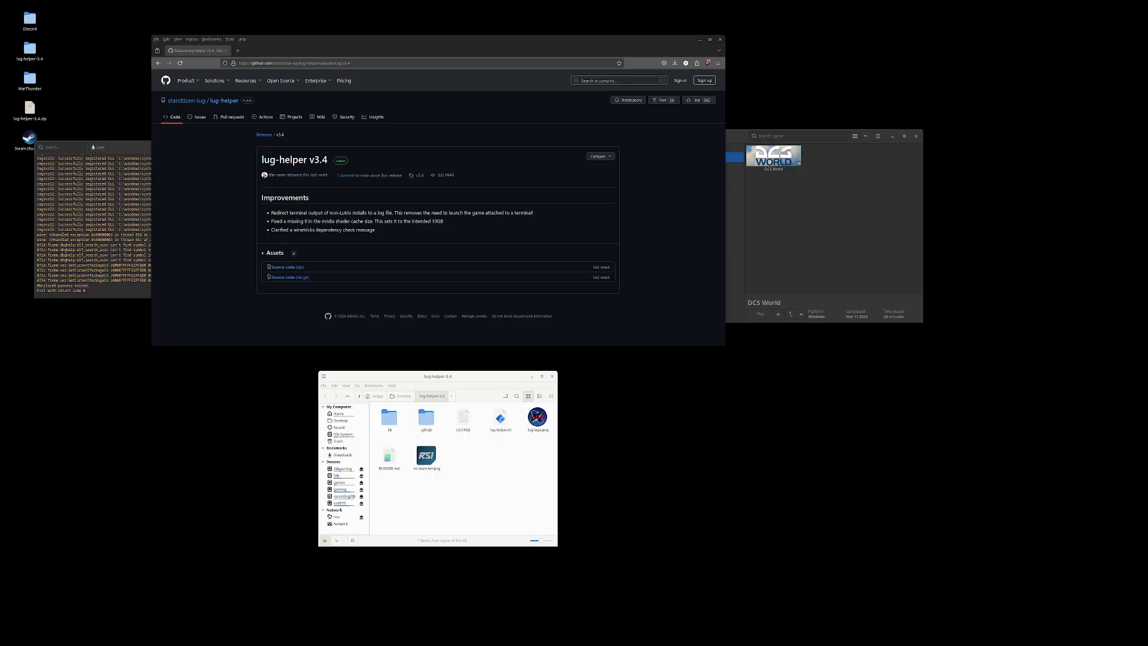
left_click(290, 276)
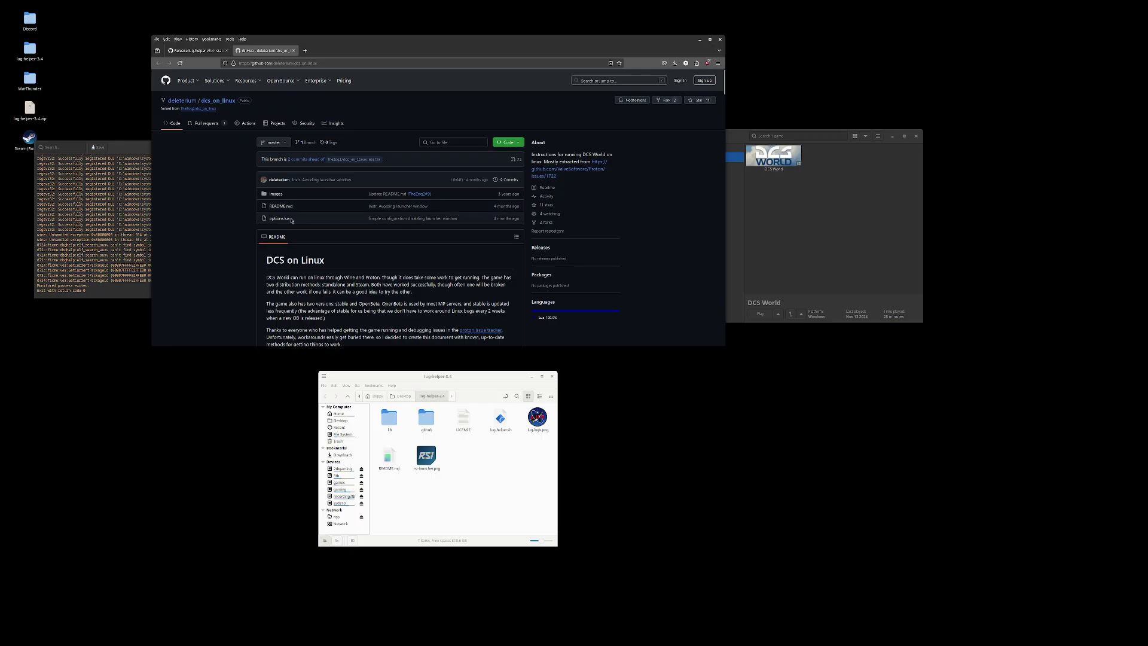
left_click(289, 219)
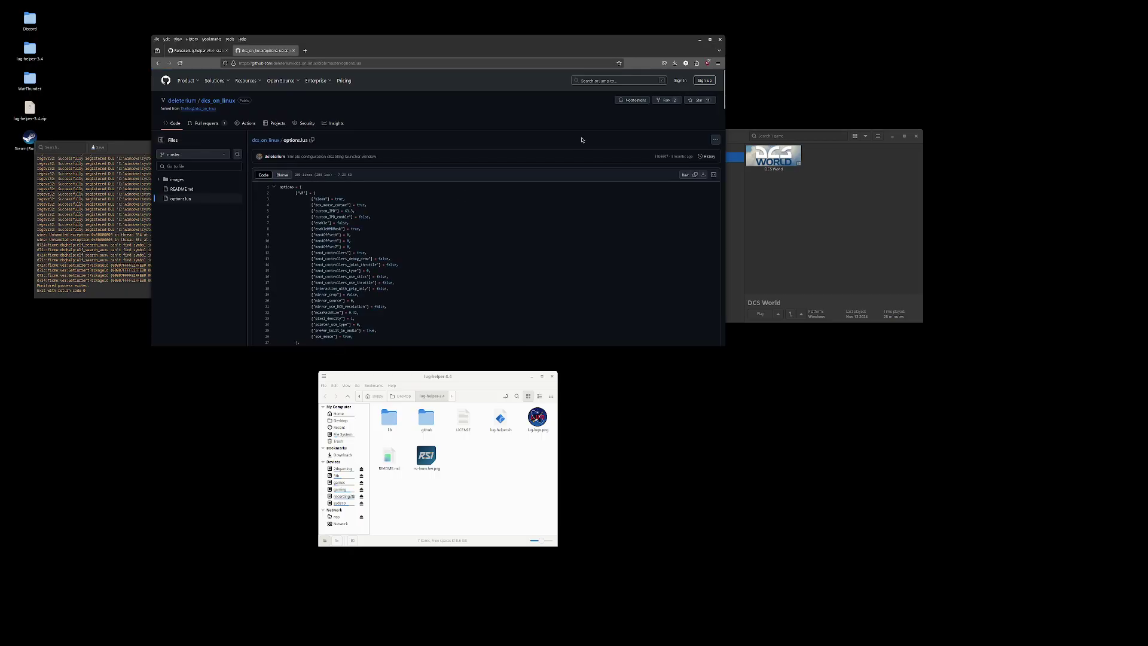
left_click(702, 176)
Browse to 2tbgaming/Games/dcs-world/drive_c/users/user in the file manager
left_click(487, 516)
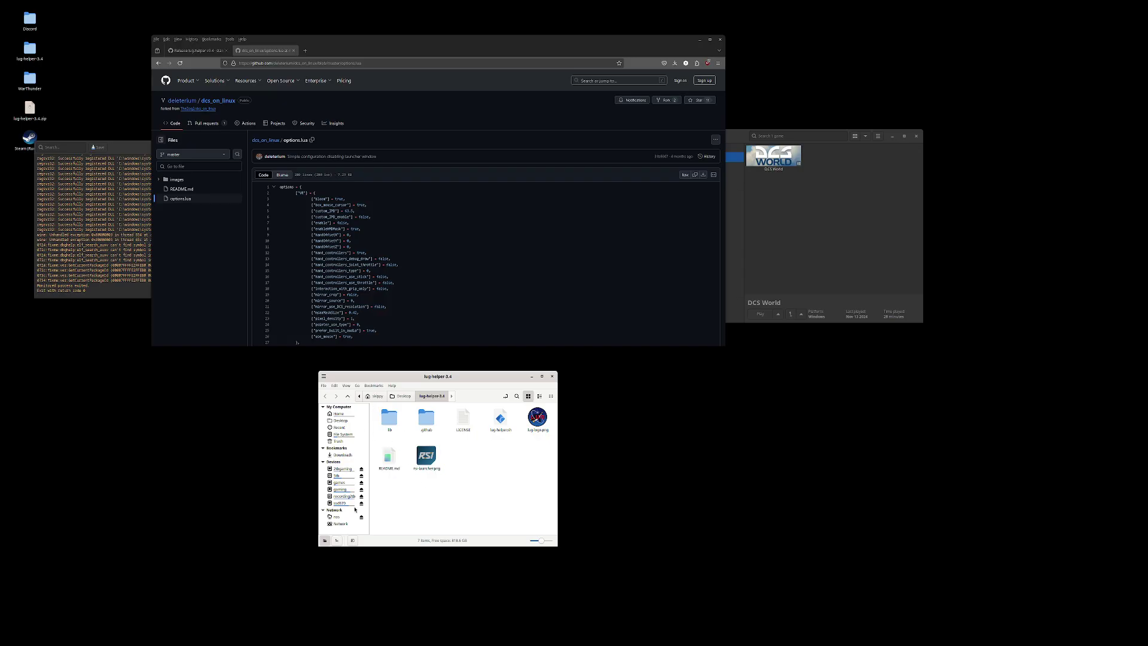
left_click(339, 469)
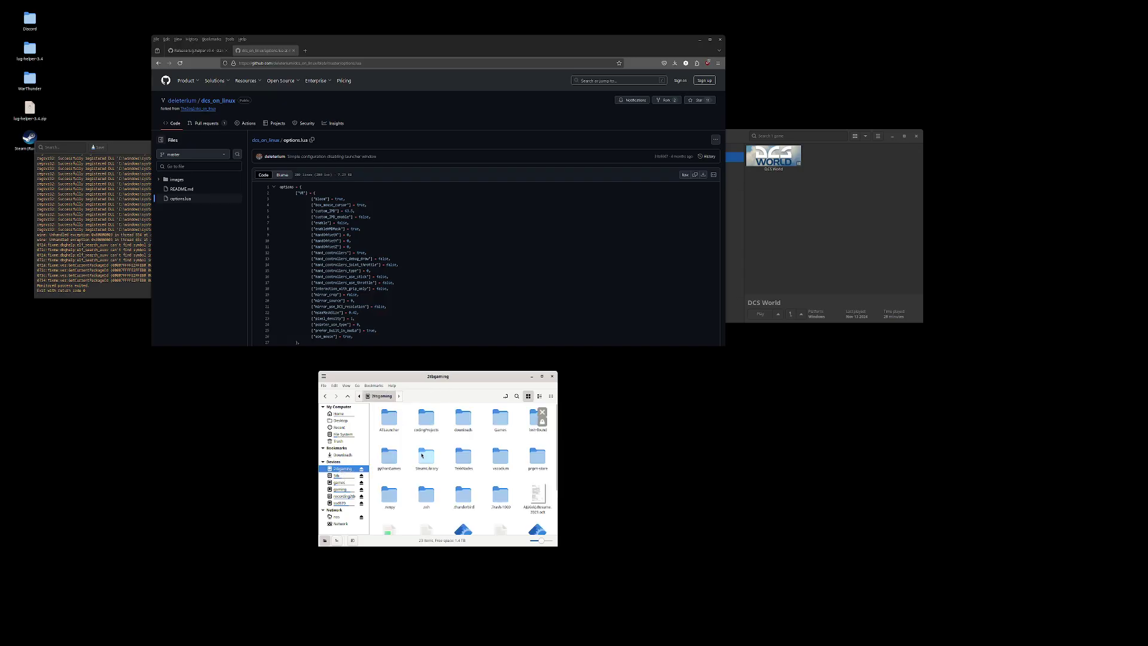
double_click(458, 428)
double_click(389, 418)
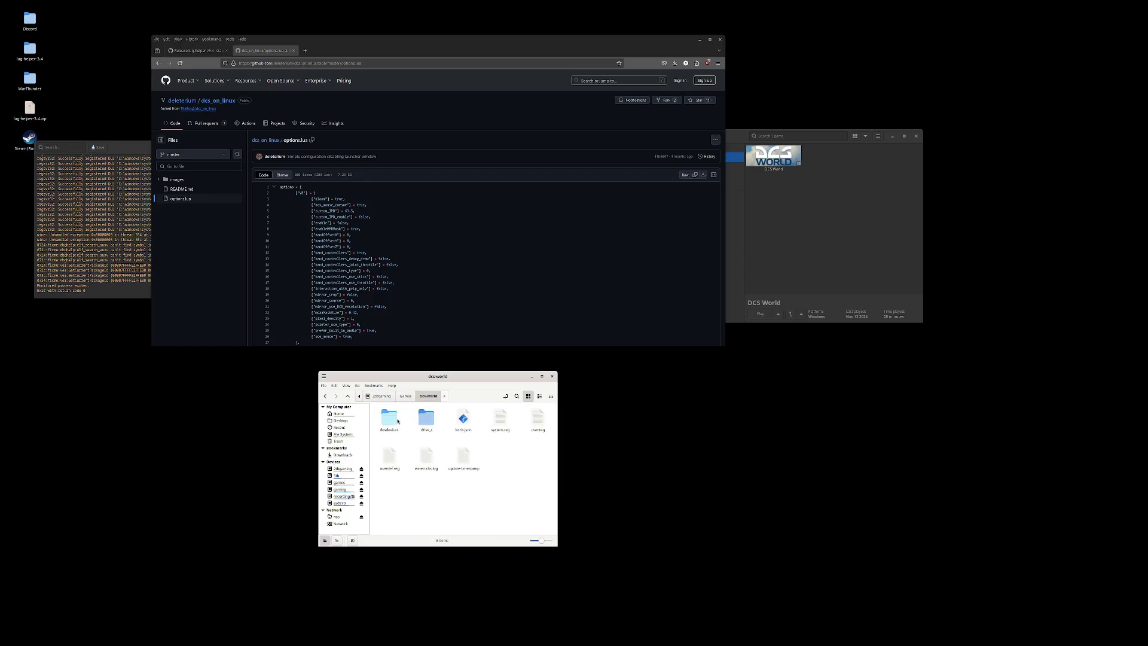
double_click(426, 418)
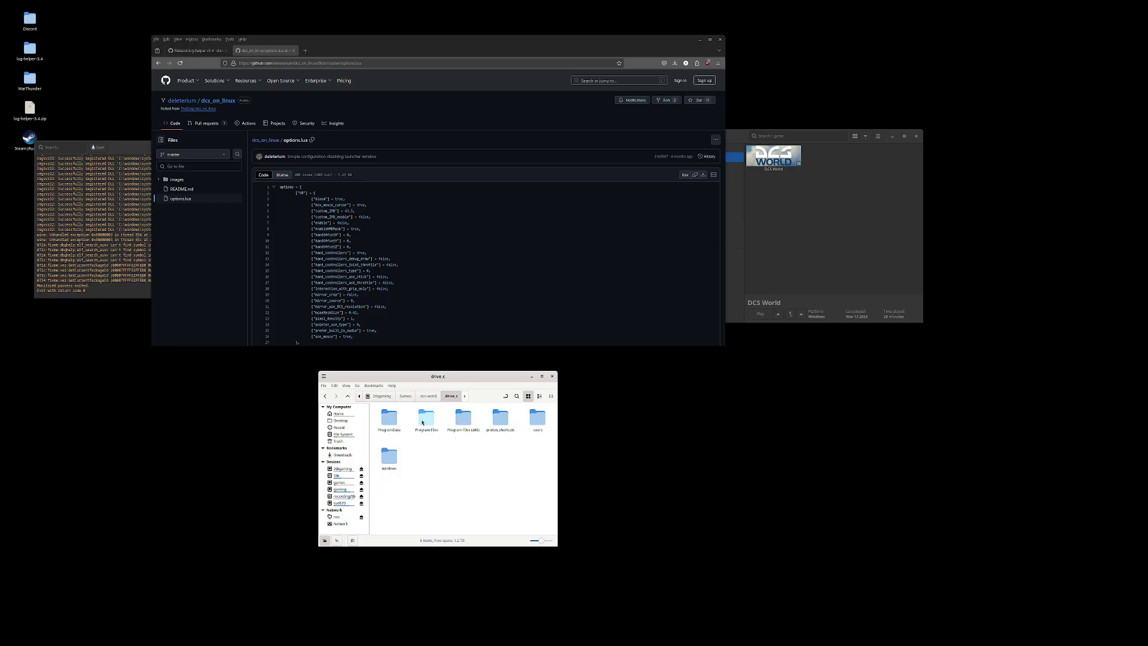
double_click(537, 419)
left_click(430, 416)
double_click(429, 417)
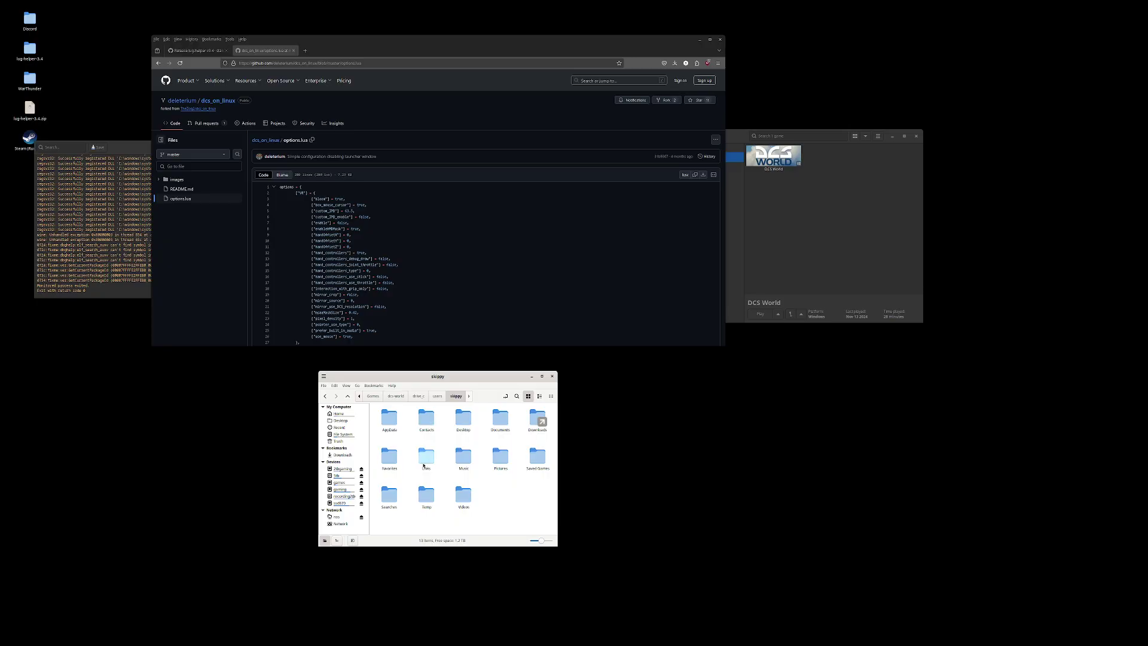
Open Saved Games/DCS/Config and drop options.lua into it
double_click(533, 458)
double_click(390, 418)
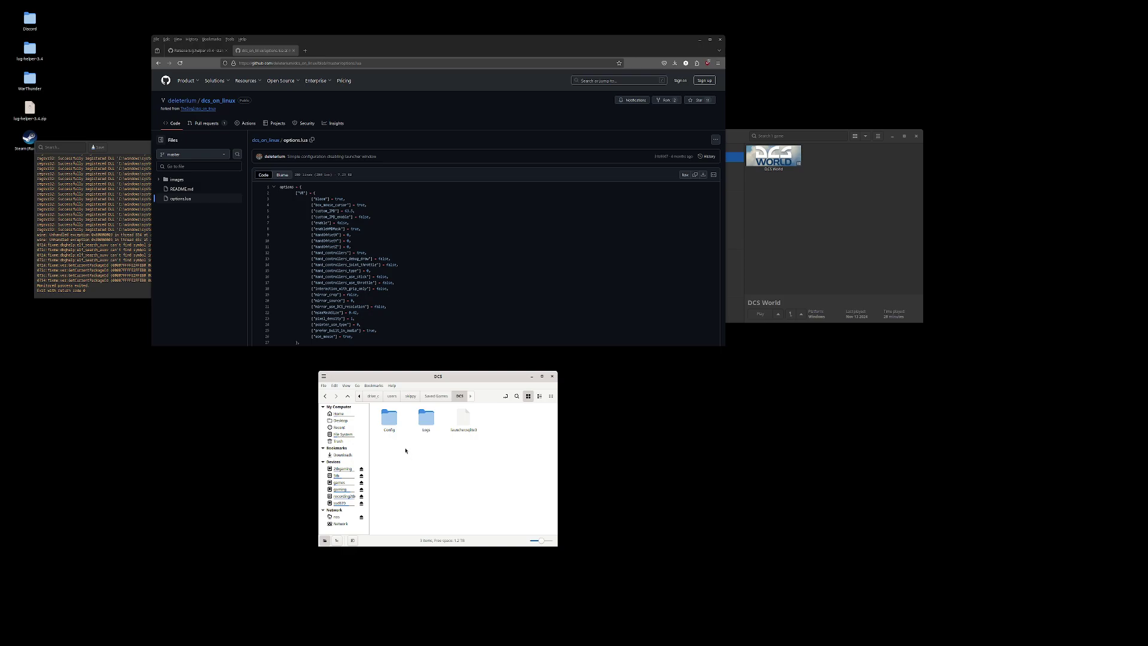
double_click(389, 418)
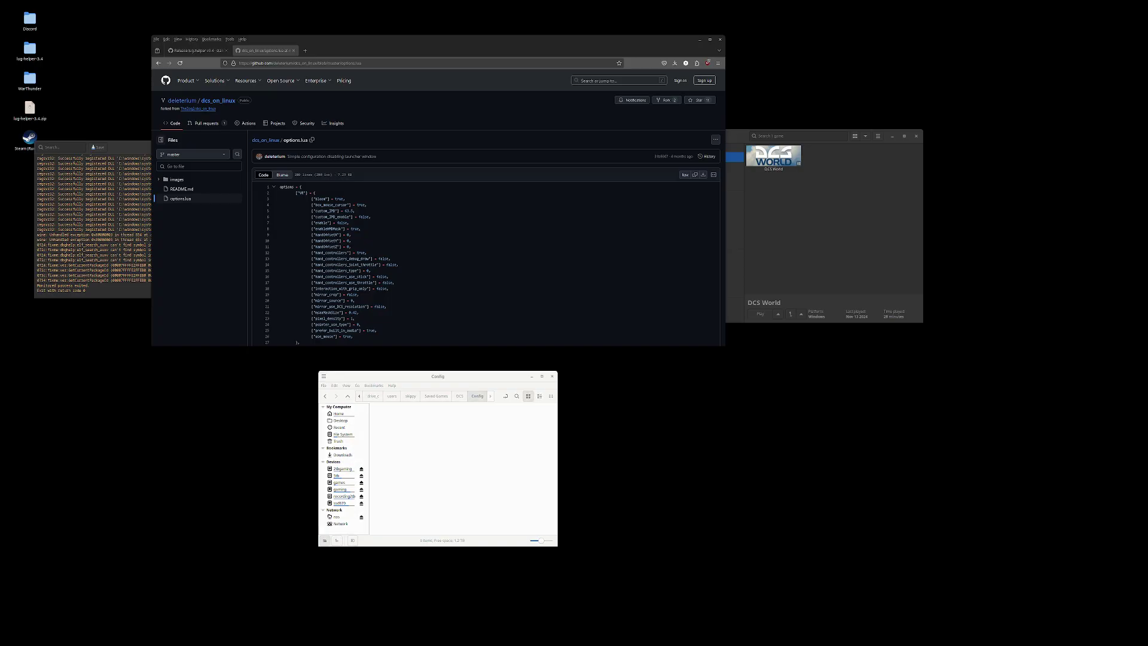
left_click_drag(296, 342, 449, 499)
left_click(777, 144)
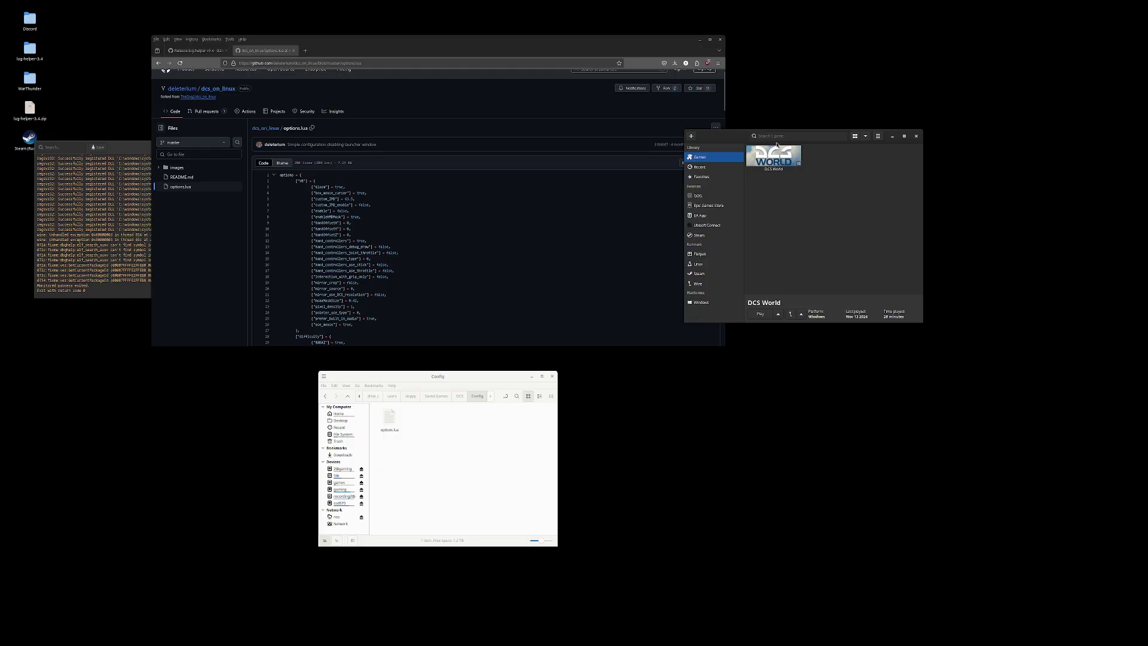
Relaunch DCS World from its Lutris tile
double_click(777, 144)
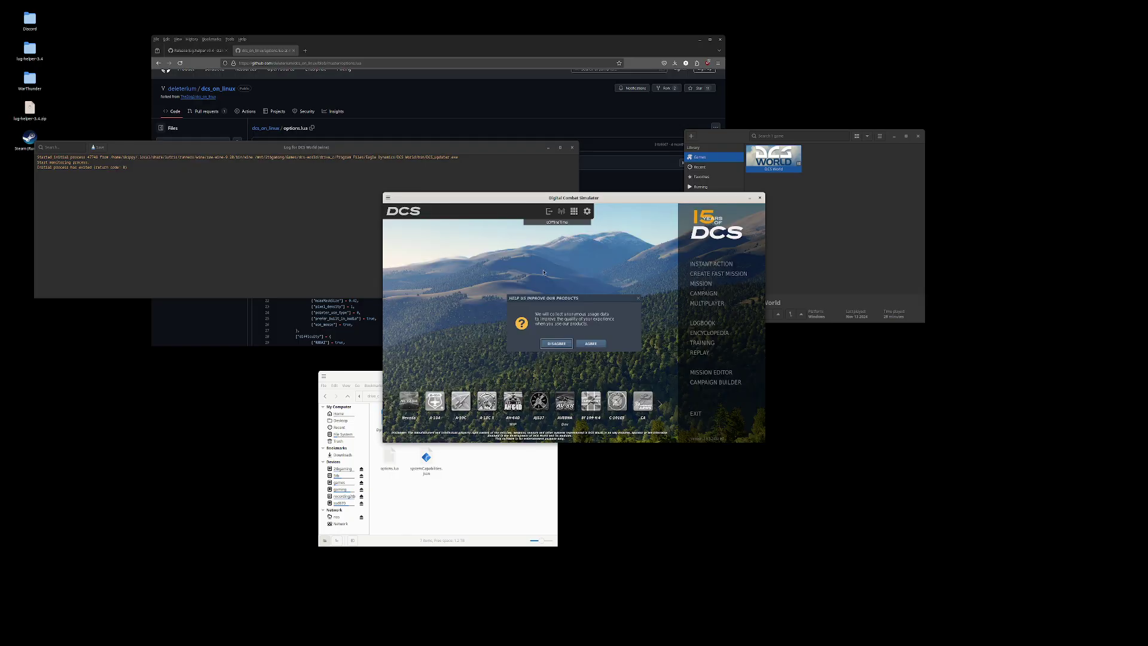
Answer the Help us improve prompt, then open Options and cancel out
left_click(590, 344)
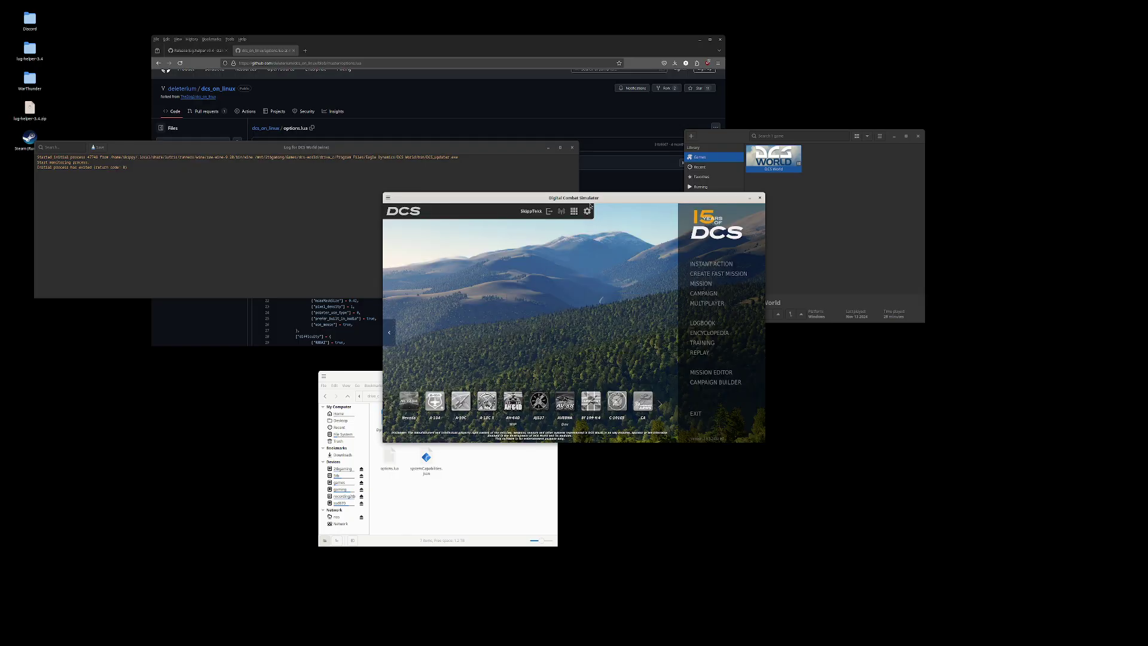
left_click_drag(601, 205, 613, 183)
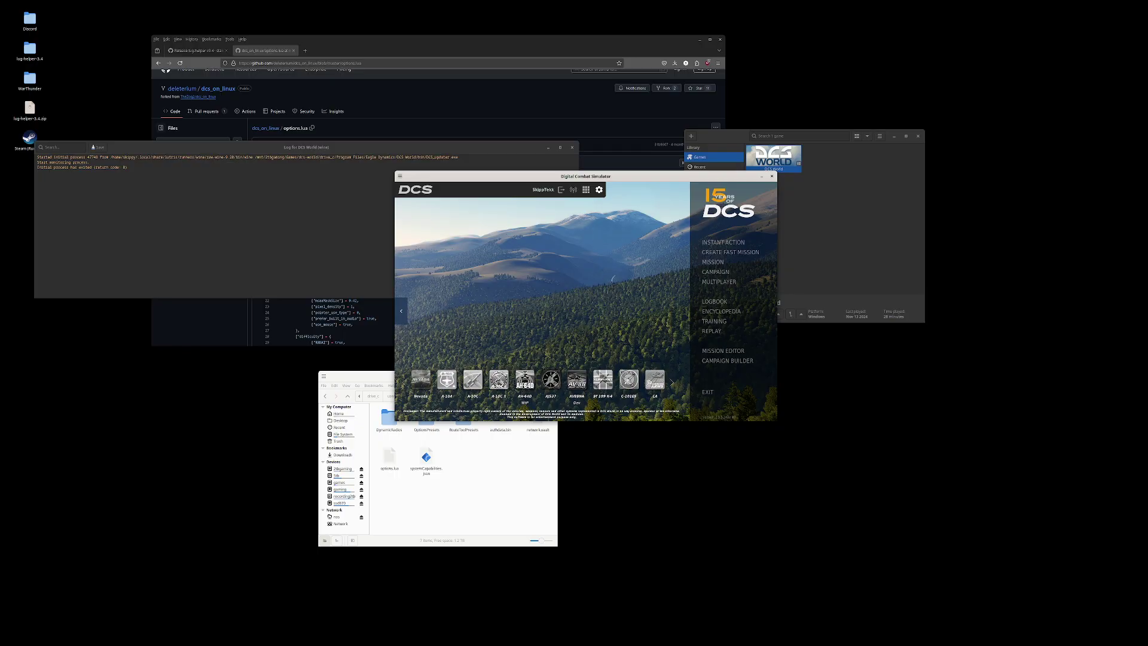
left_click(599, 190)
left_click(433, 412)
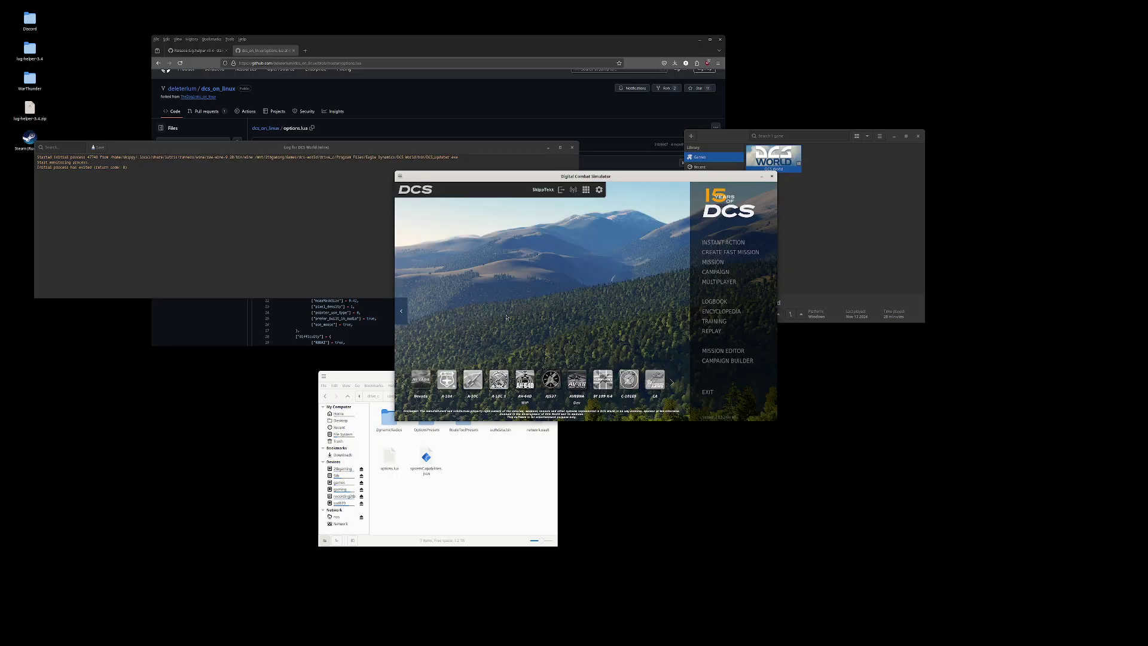